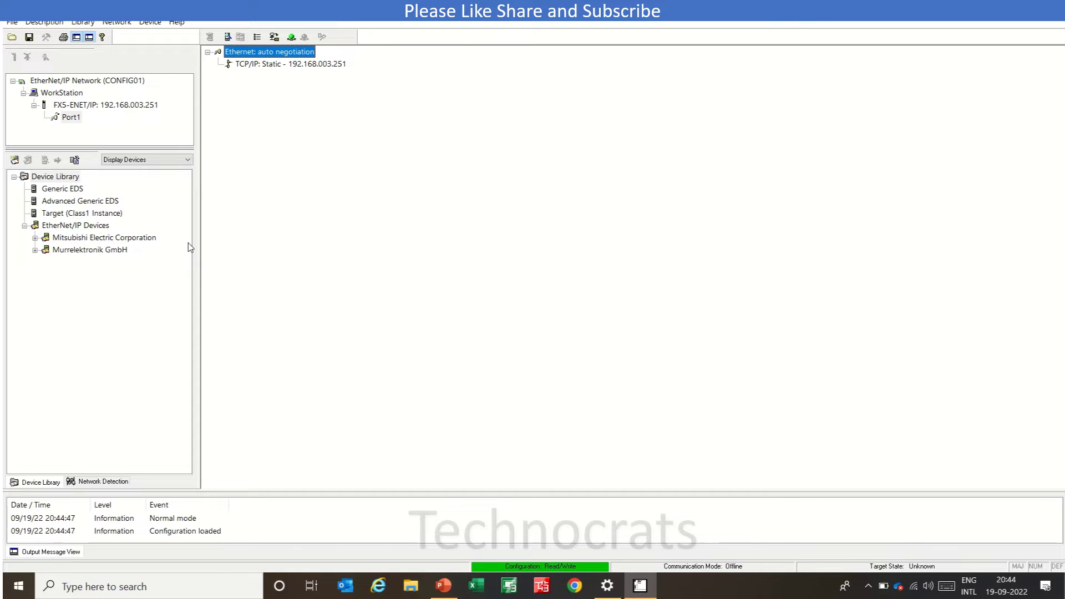
Start adding an EDS file to the Device Library and browse for it on disk
{"action": "left_click", "coordinate": [61, 178]}
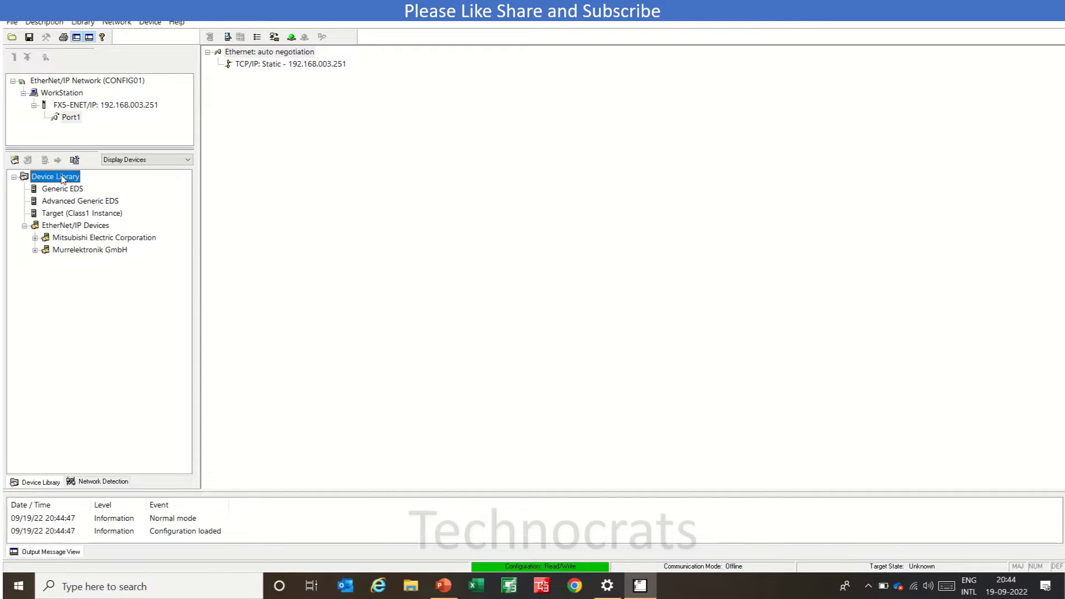
{"action": "right_click", "coordinate": [62, 178]}
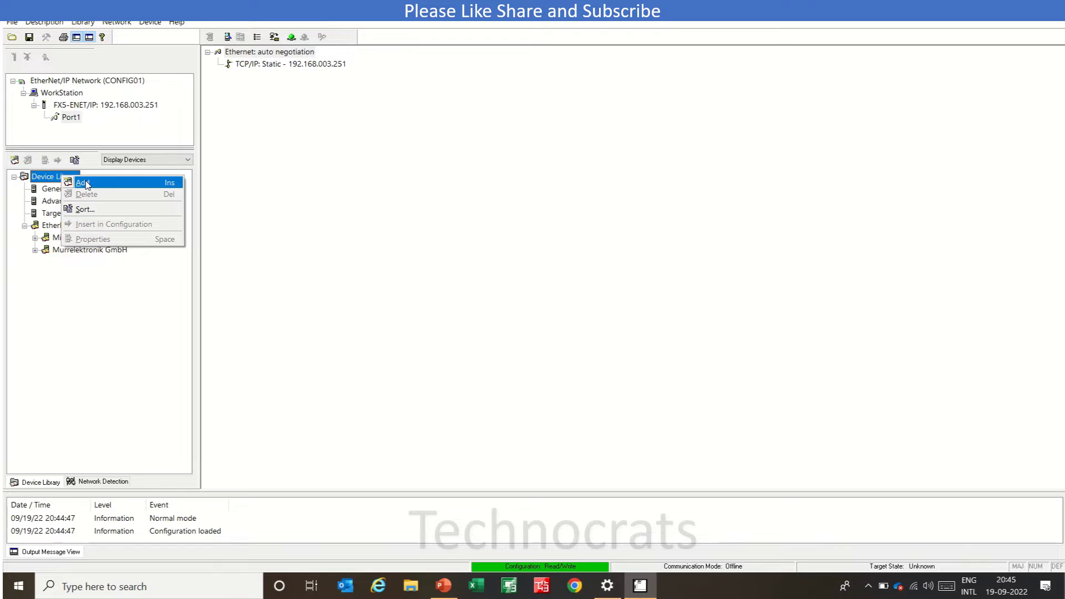
{"action": "left_click", "coordinate": [83, 181]}
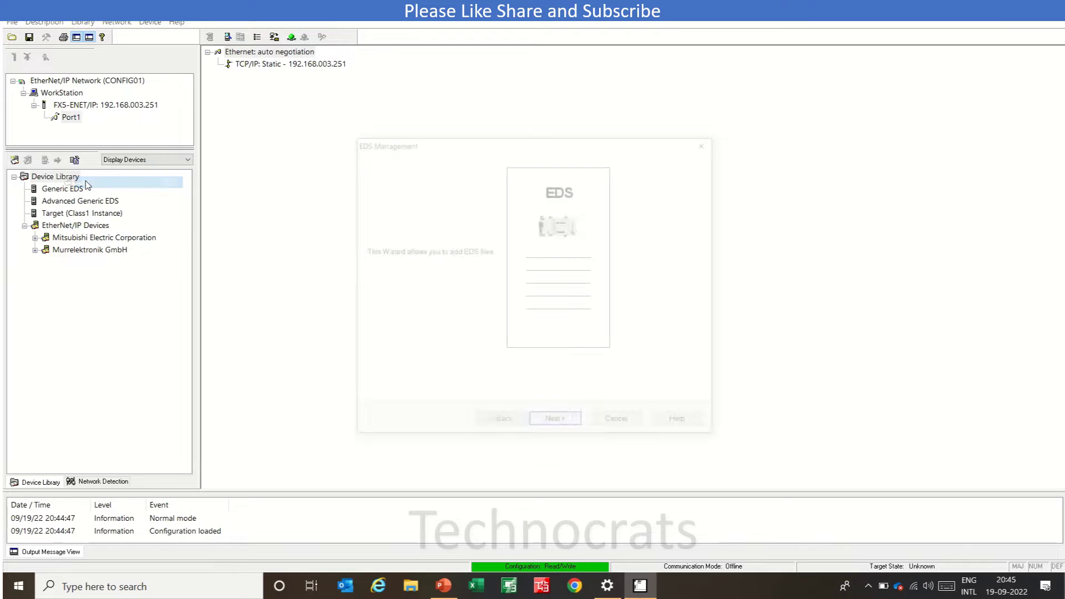
{"action": "left_click", "coordinate": [573, 427]}
{"action": "left_click", "coordinate": [673, 274]}
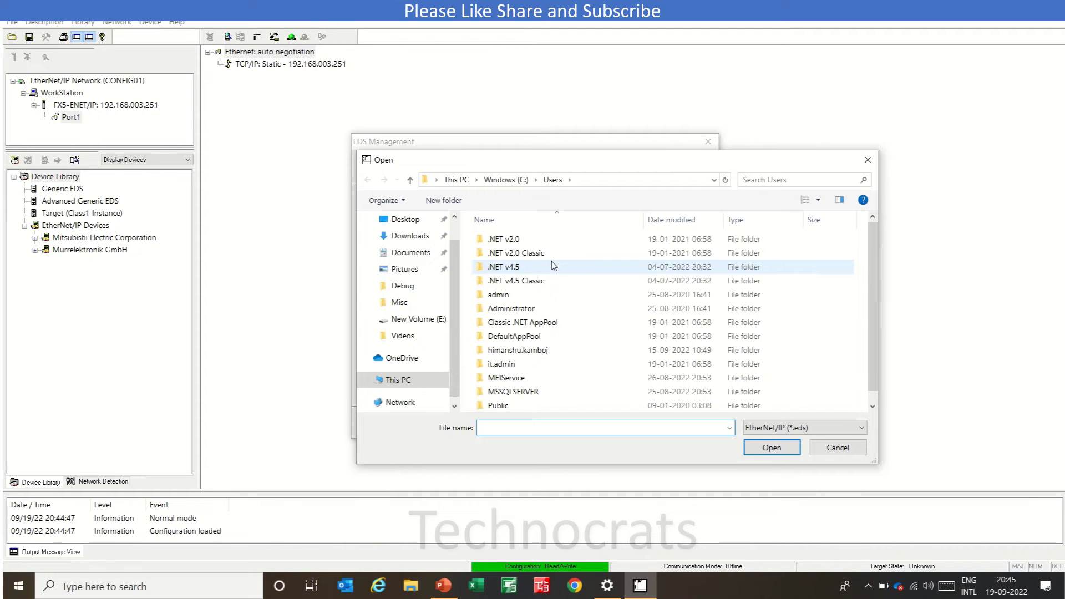
Add 55142_IMPACT67_E_DIO16_4P.eds from E:\55142_IMPACT67_KF5_x_14 and finish the wizard
{"action": "left_click", "coordinate": [434, 318]}
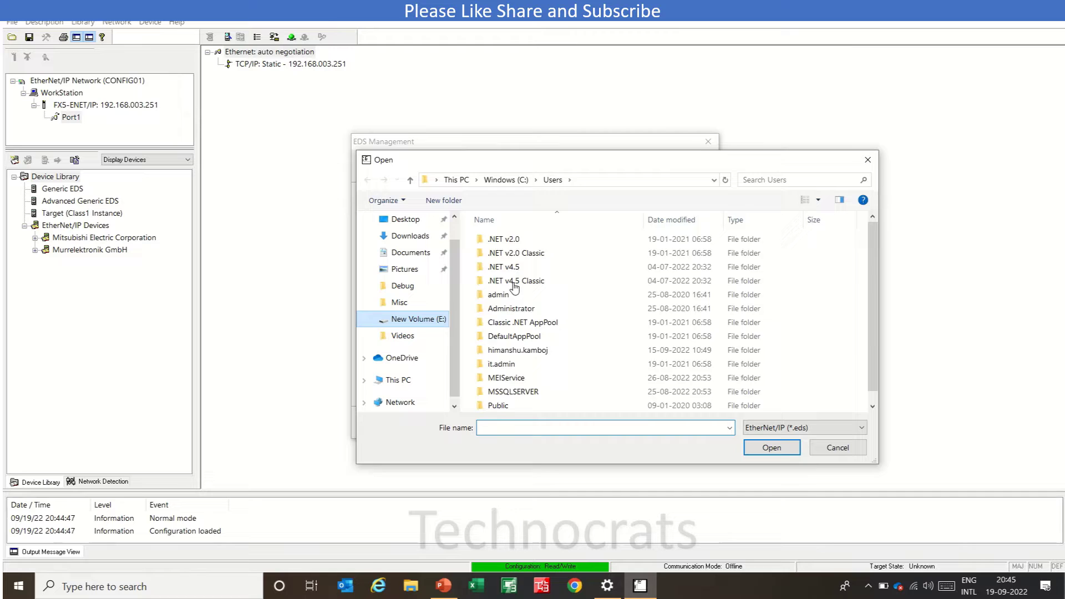
{"action": "left_click", "coordinate": [516, 287]}
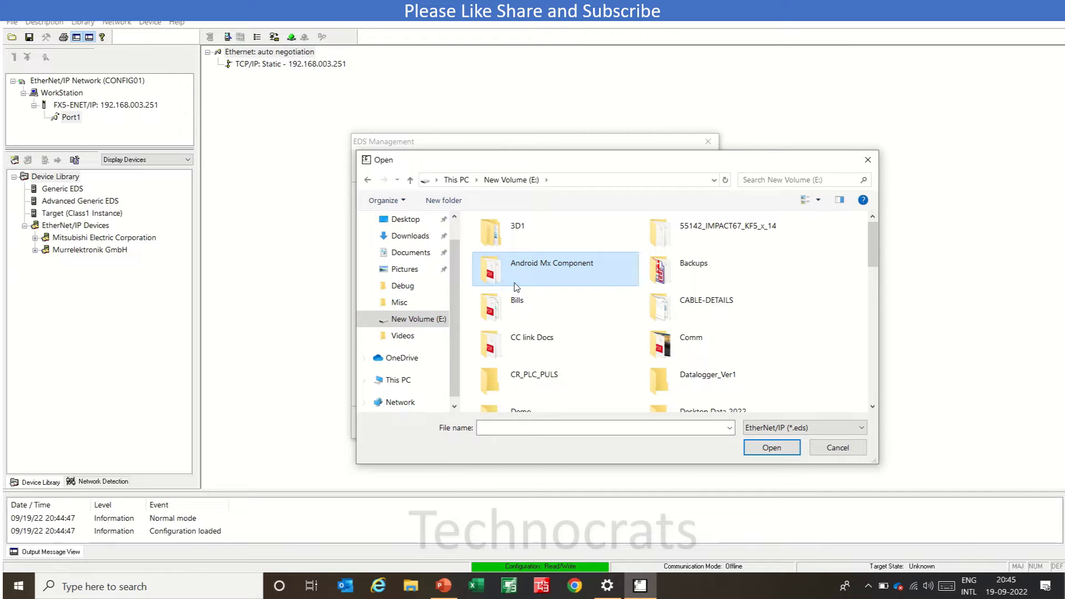
{"action": "left_click", "coordinate": [674, 251]}
{"action": "double_click", "coordinate": [675, 251]}
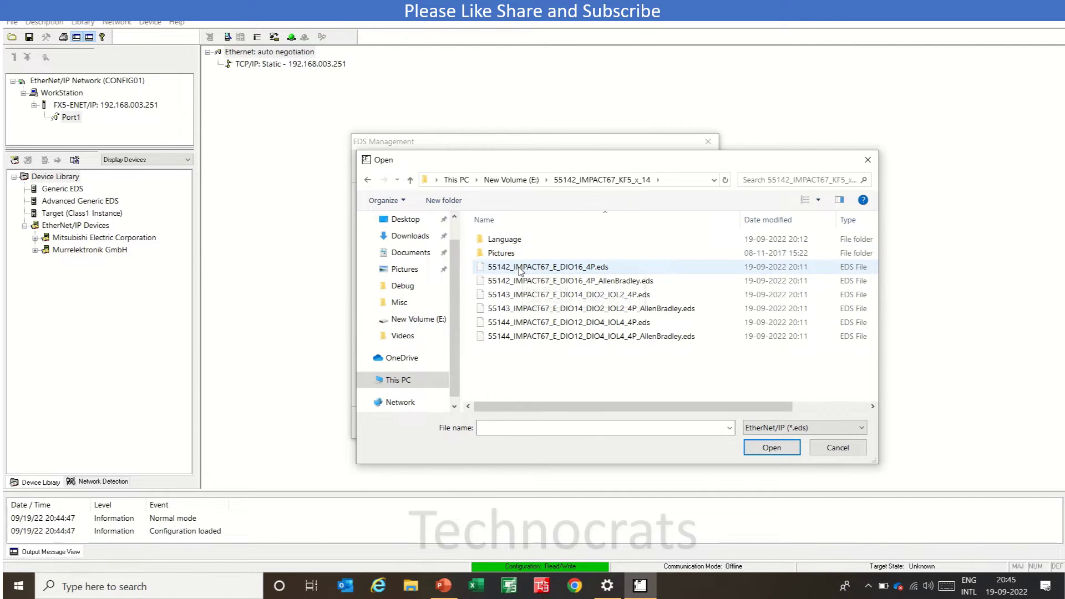
{"action": "double_click", "coordinate": [567, 269]}
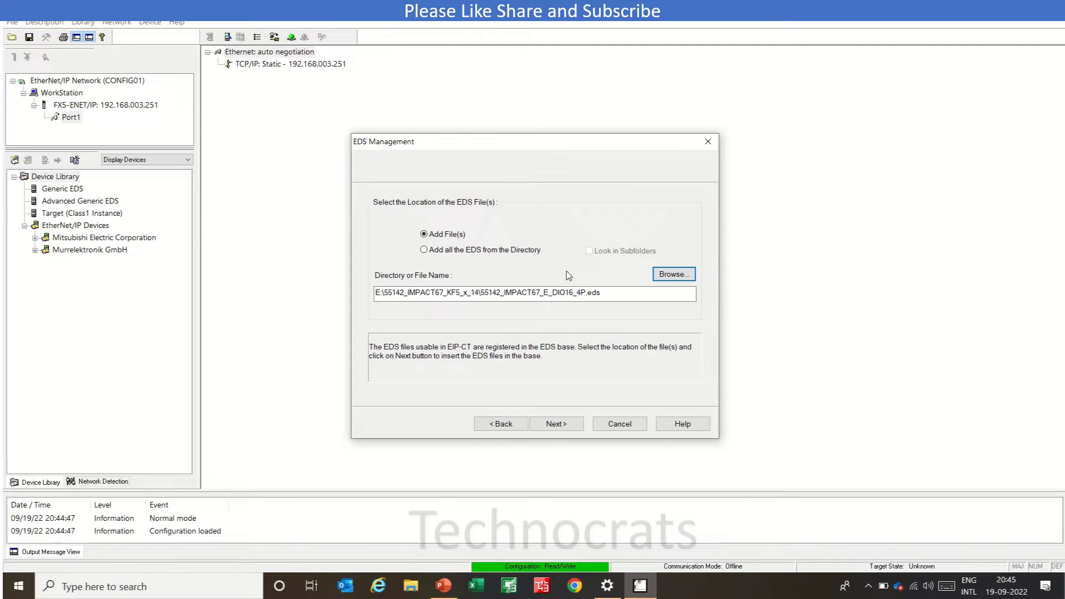
{"action": "left_click", "coordinate": [556, 423]}
{"action": "left_click", "coordinate": [556, 424]}
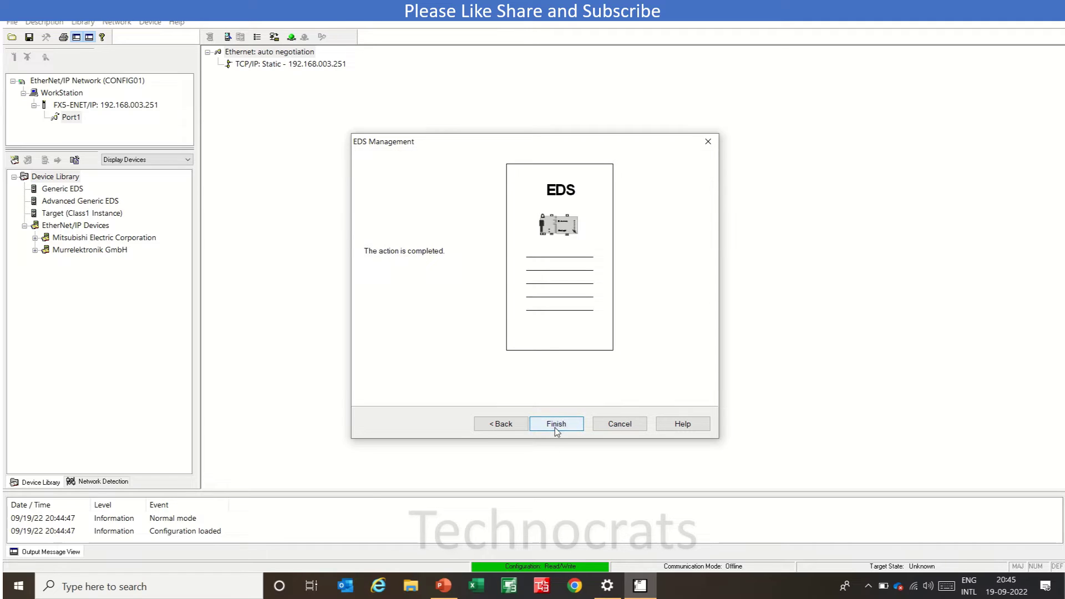
{"action": "left_click", "coordinate": [556, 423]}
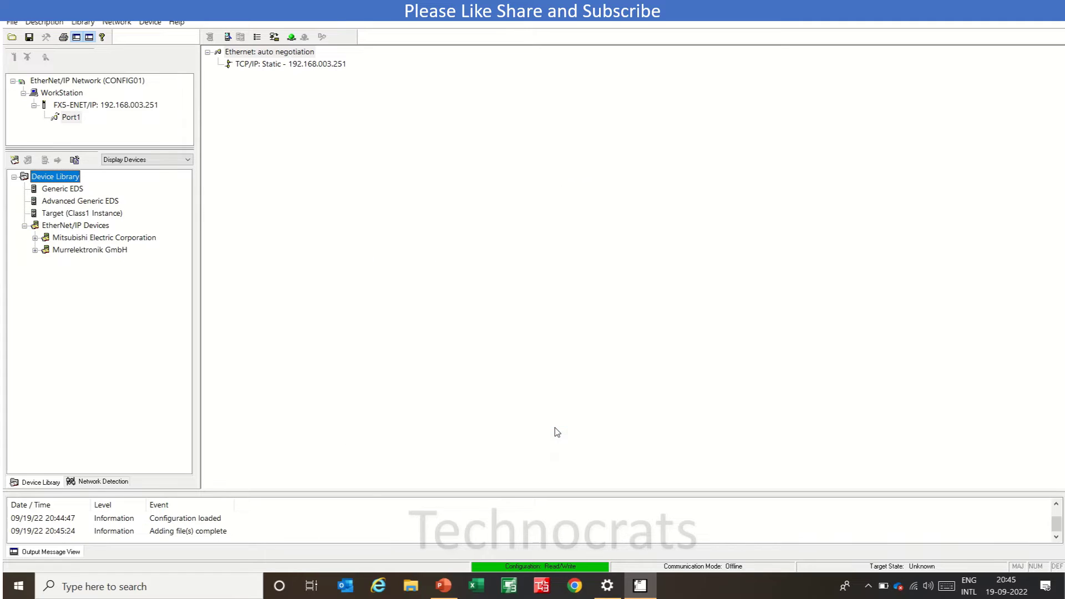
Place Murrelektronik 55142 Revision 1.13 from General Purpose Discrete I/O onto the TCP/IP port
{"action": "double_click", "coordinate": [69, 251]}
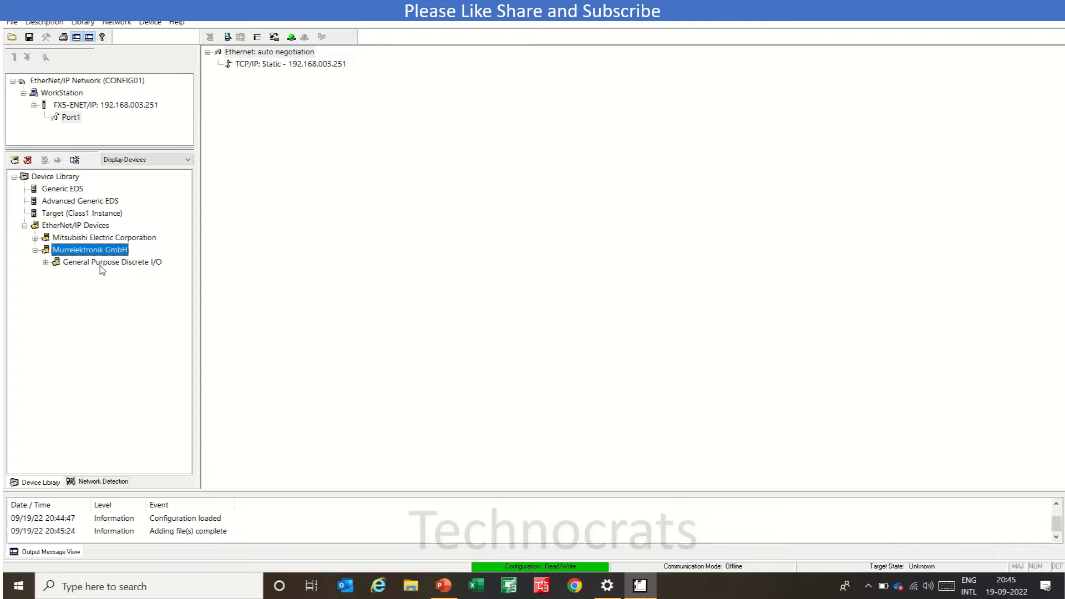
{"action": "double_click", "coordinate": [101, 265]}
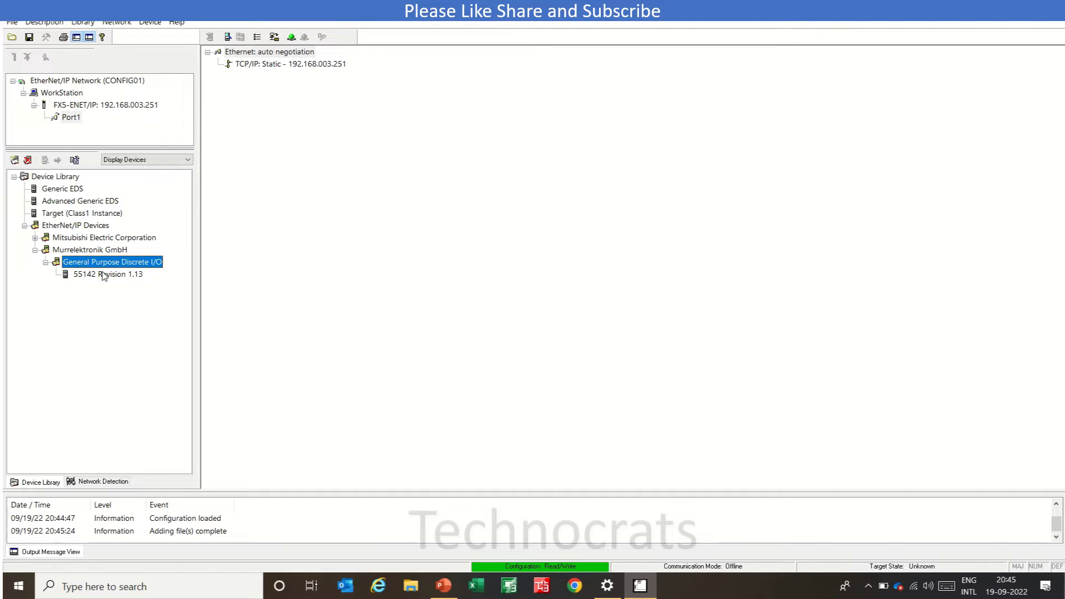
{"action": "left_click", "coordinate": [104, 274]}
{"action": "left_click_drag", "start_coordinate": [104, 276], "coordinate": [333, 69]}
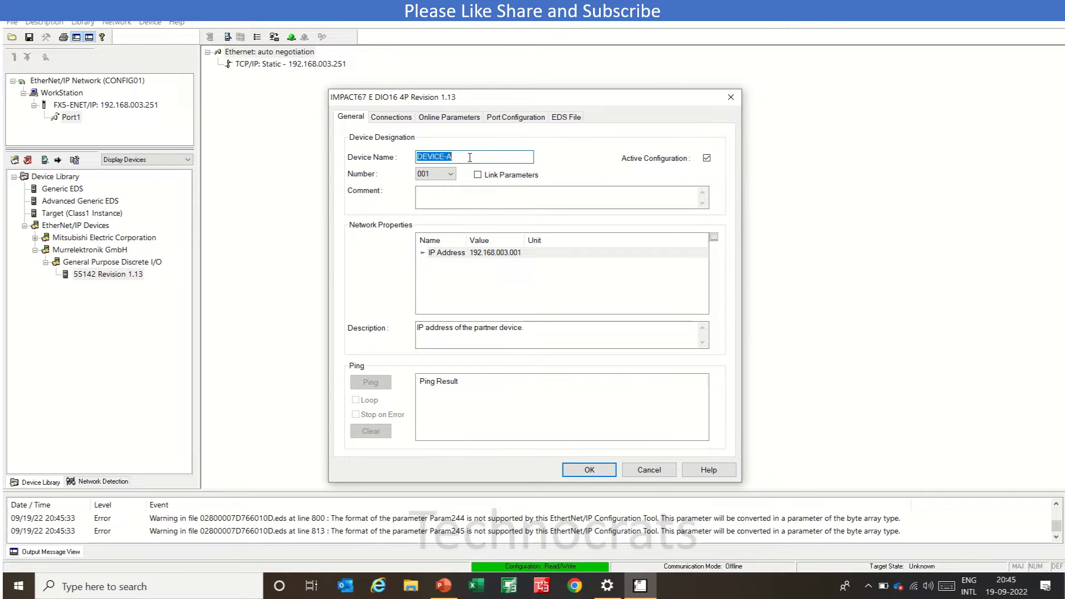
Name the device IO1, keep number 001, and check IP address 192.168.003.001
{"action": "type", "text": "INPU"}
{"action": "key", "text": "BackSpace"}
{"action": "key", "text": "BackSpace"}
{"action": "key", "text": "BackSpace"}
{"action": "key", "text": "BackSpace"}
{"action": "type", "text": "IO1"}
{"action": "left_click", "coordinate": [435, 174]}
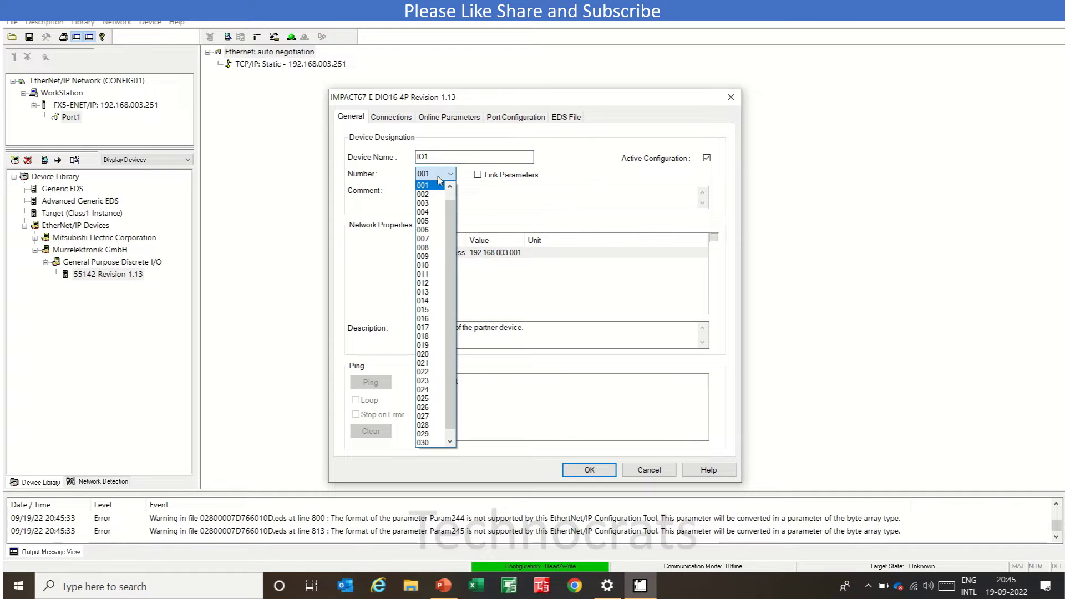
{"action": "scroll", "coordinate": [448, 205], "scroll_direction": "up", "scroll_amount": 1}
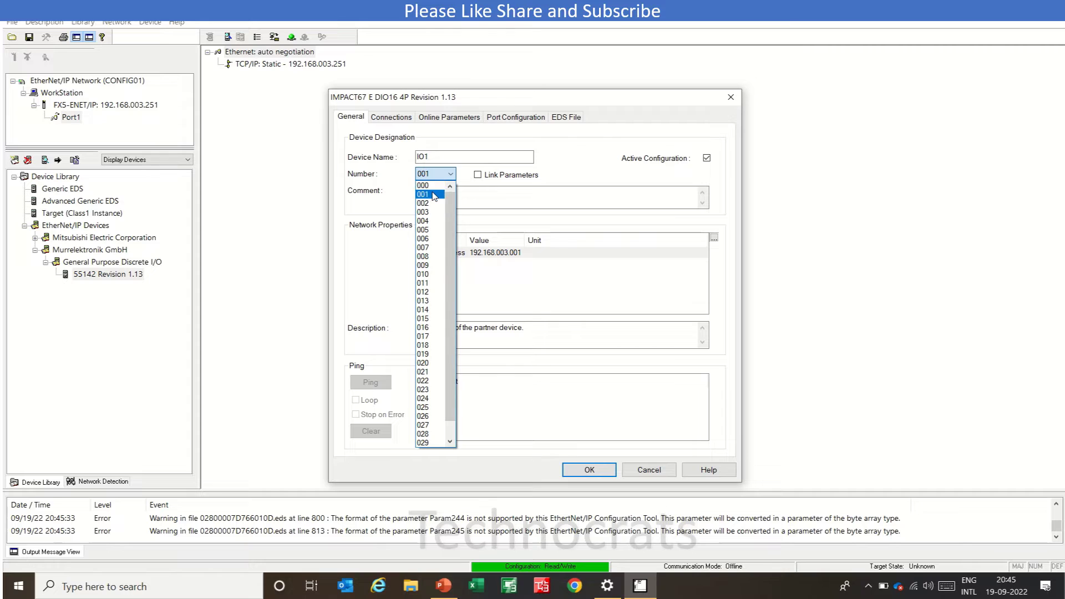
{"action": "left_click", "coordinate": [433, 192]}
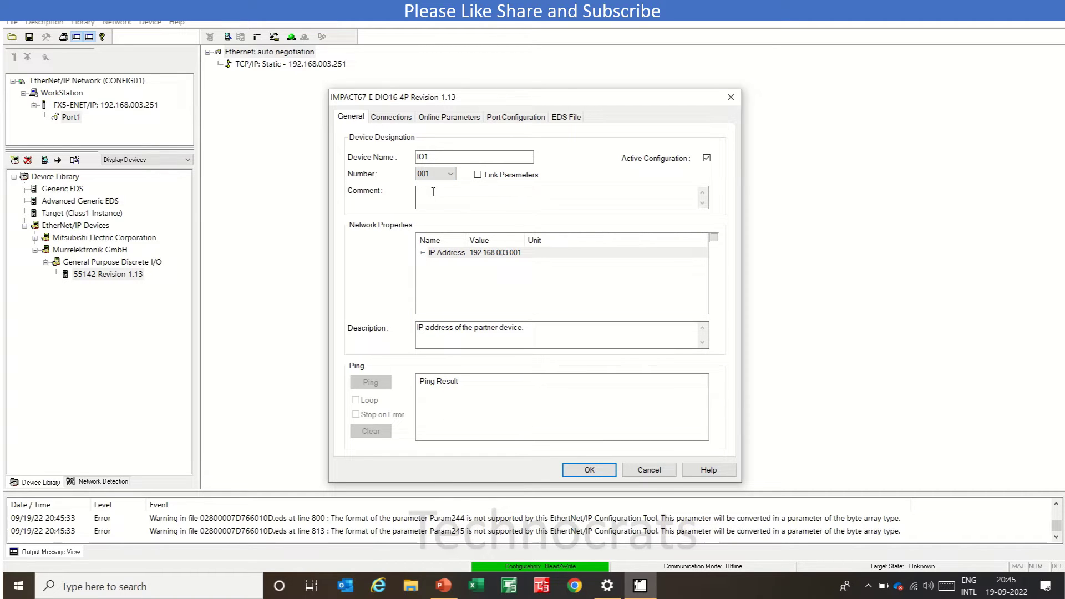
{"action": "left_click", "coordinate": [511, 253]}
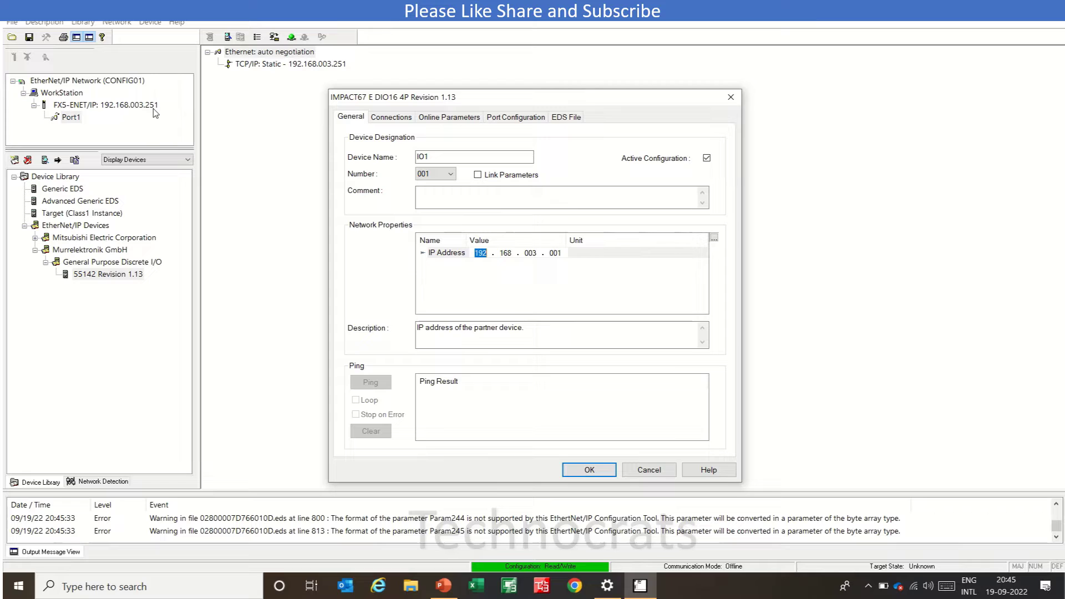
{"action": "left_click", "coordinate": [559, 254]}
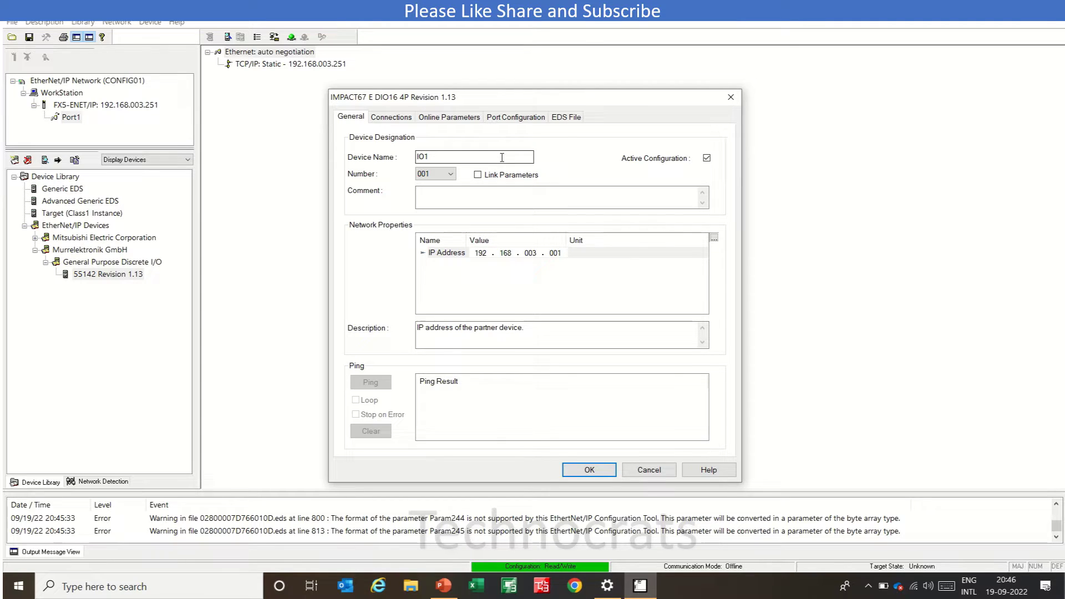
Inspect the E01 - Digital In/Output connection and its 10-byte input size
{"action": "left_click", "coordinate": [403, 119]}
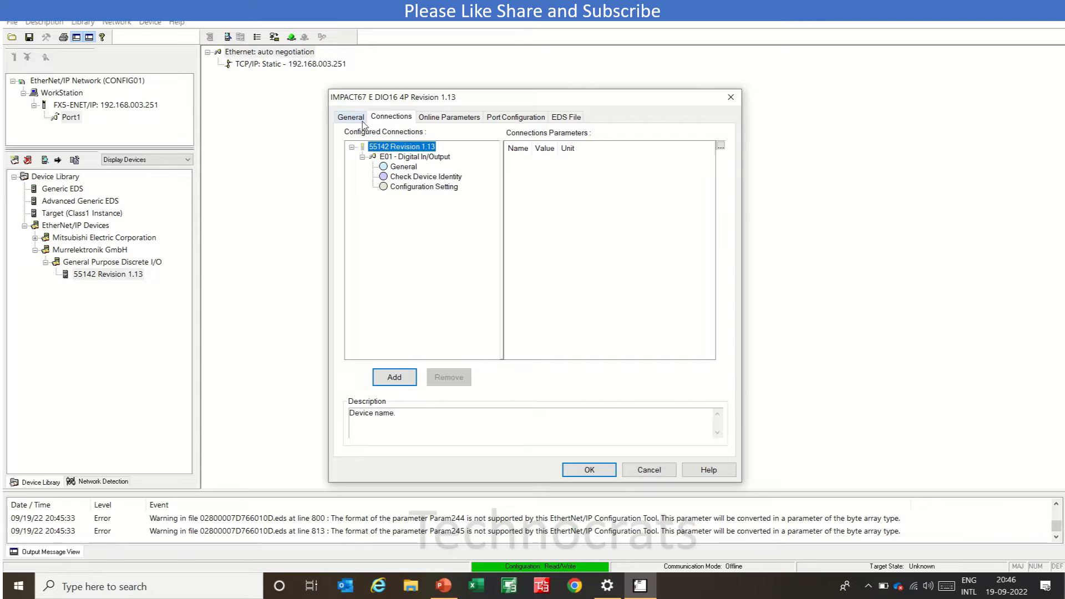
{"action": "left_click", "coordinate": [350, 117]}
{"action": "left_click", "coordinate": [380, 119]}
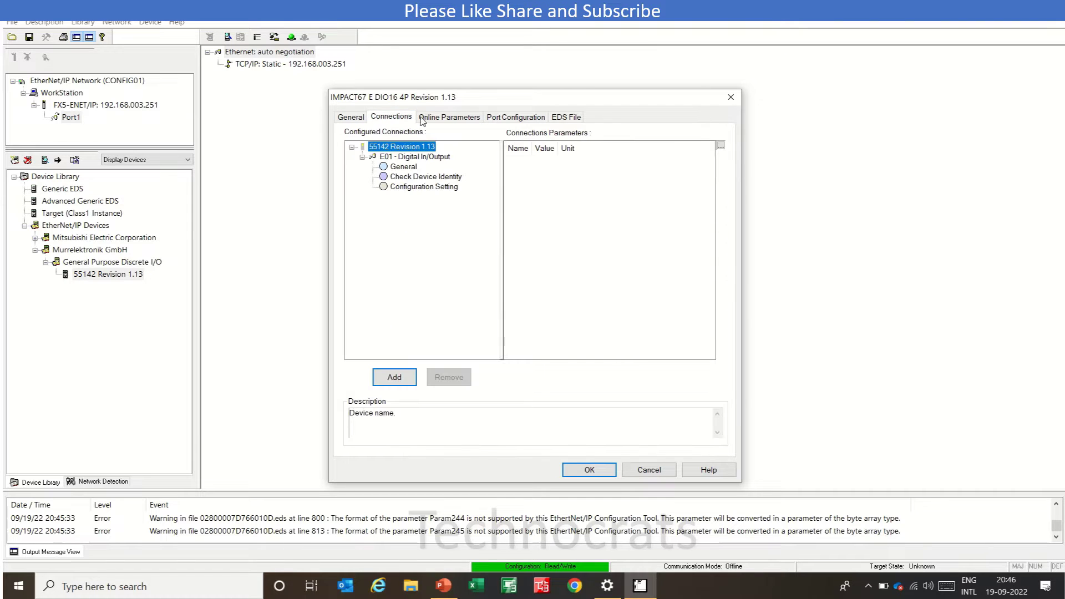
{"action": "left_click", "coordinate": [413, 157]}
{"action": "left_click", "coordinate": [411, 167]}
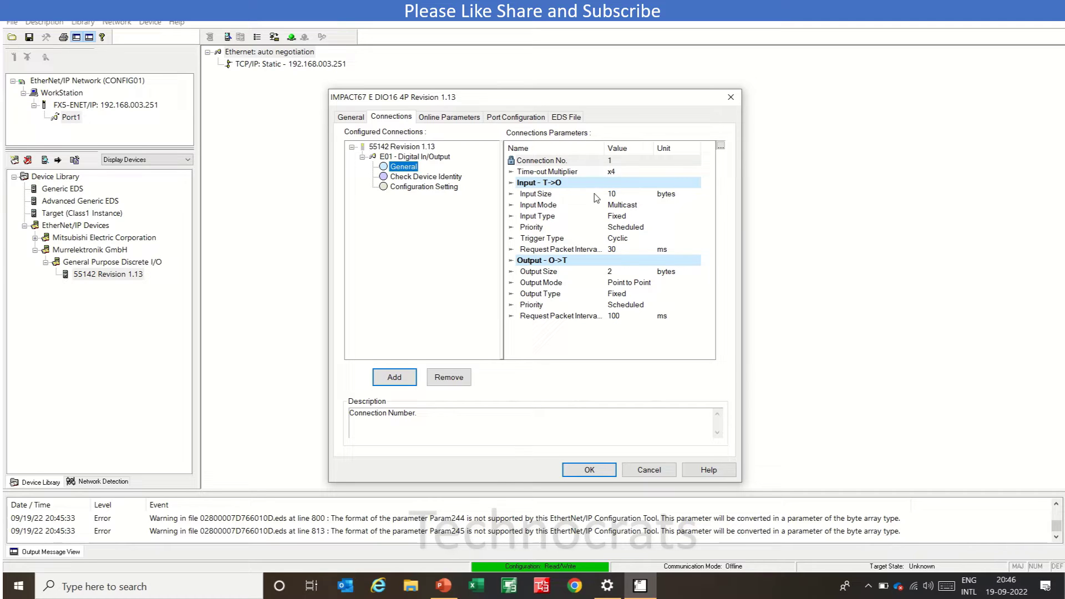
{"action": "left_click", "coordinate": [573, 195]}
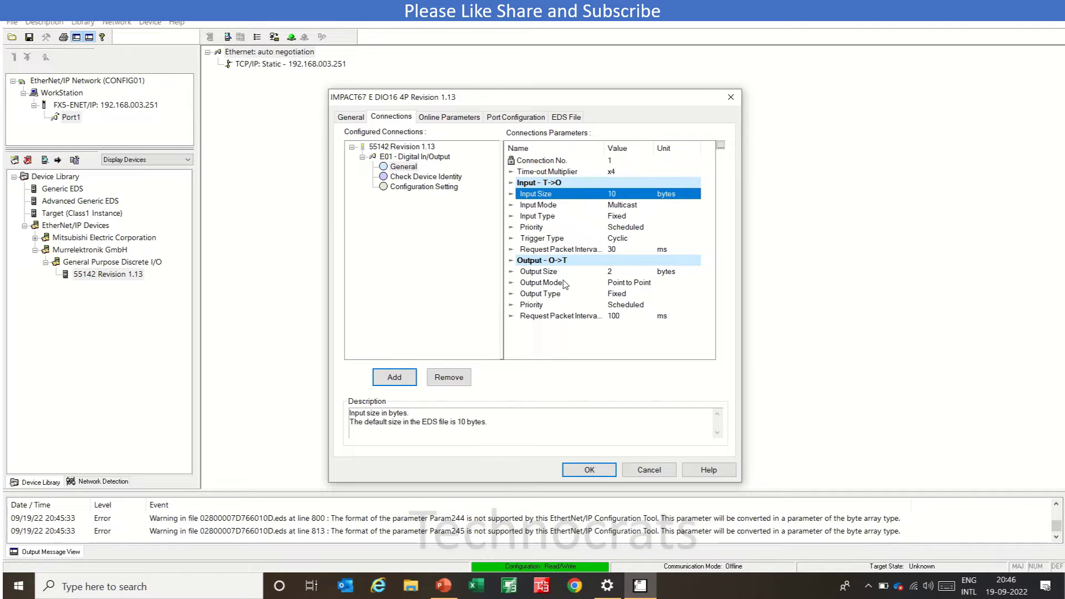
Review Online Parameters, Port Configuration and EDS File details, then confirm the device
{"action": "left_click", "coordinate": [443, 119]}
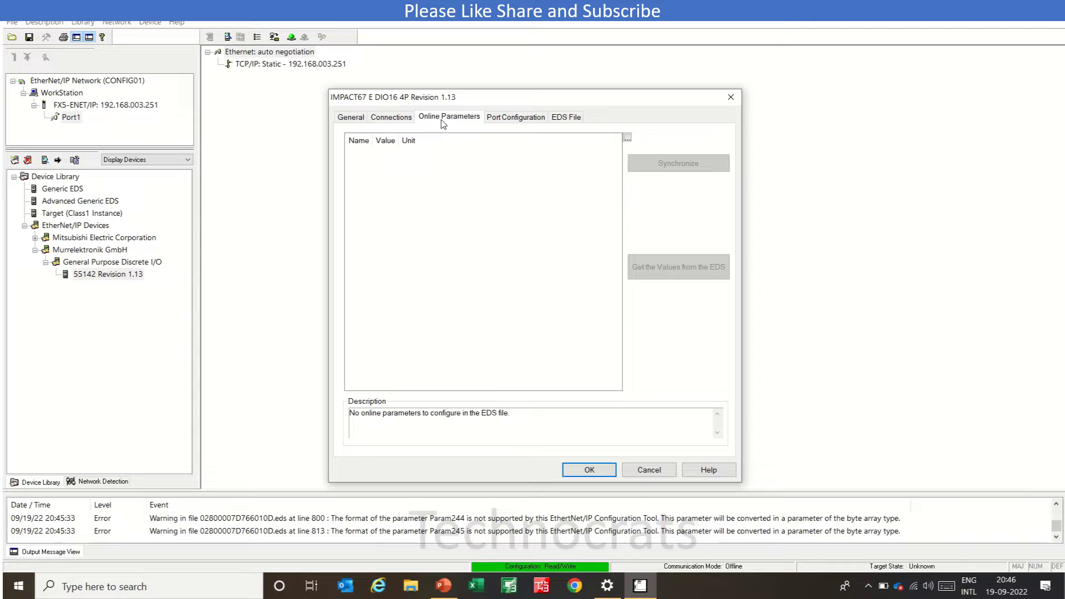
{"action": "left_click", "coordinate": [528, 119]}
{"action": "left_click", "coordinate": [557, 124]}
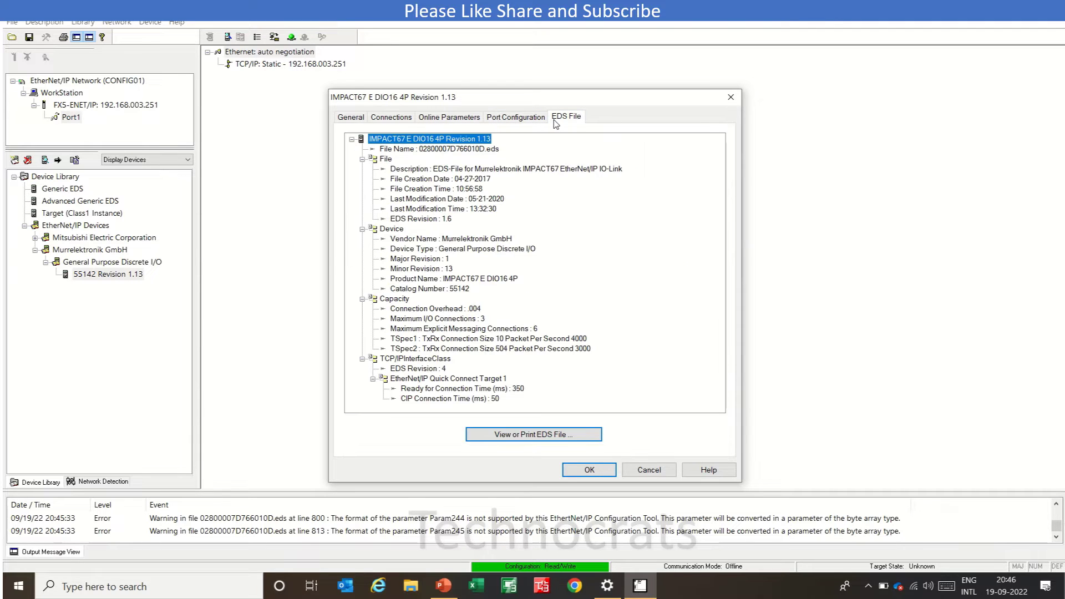
{"action": "left_click", "coordinate": [589, 470]}
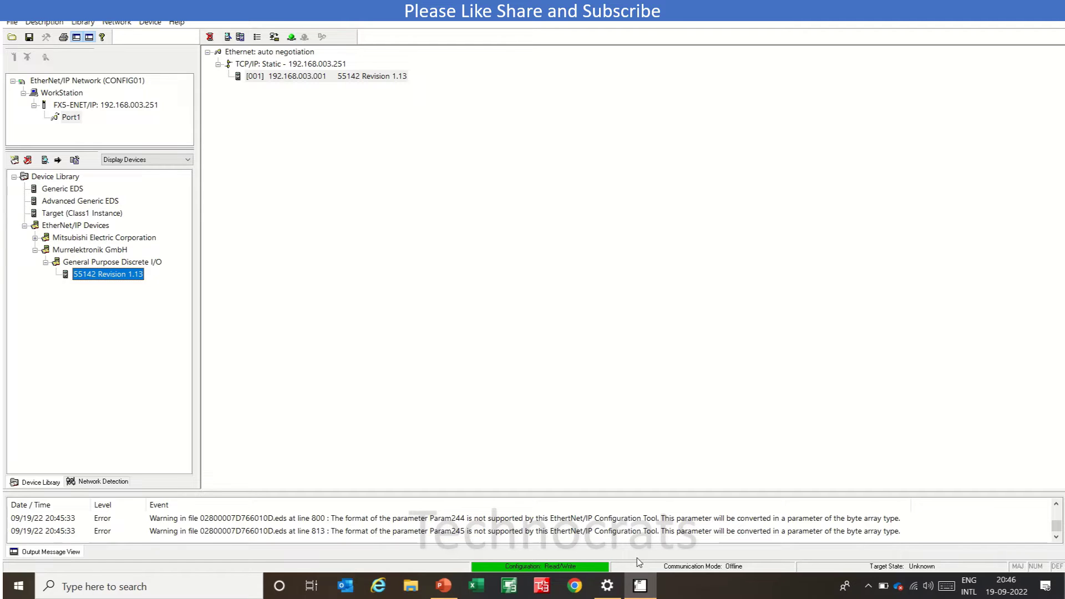
Launch GX Works3 through Windows search 'gx' and create a new FX5CPU FX5U ladder project
{"action": "key", "text": "super"}
{"action": "type", "text": "gx"}
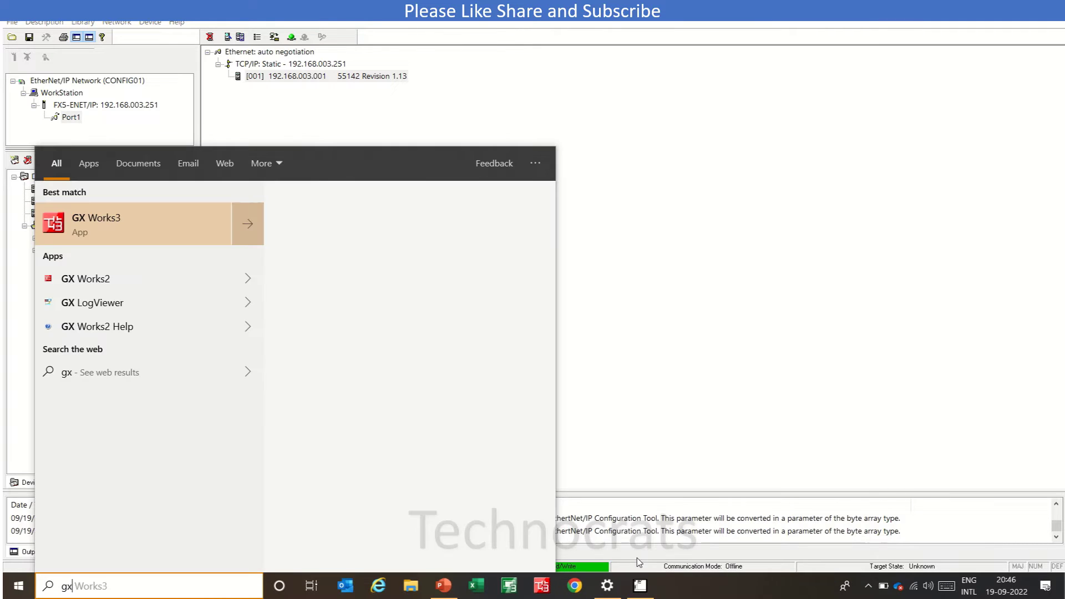
{"action": "key", "text": "Return"}
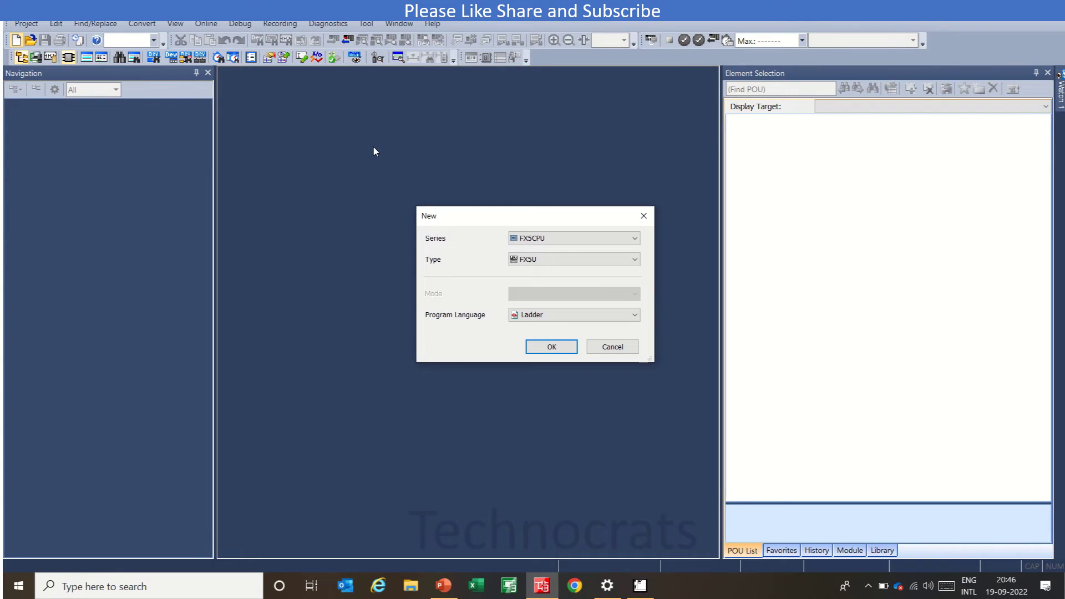
{"action": "left_click", "coordinate": [552, 346]}
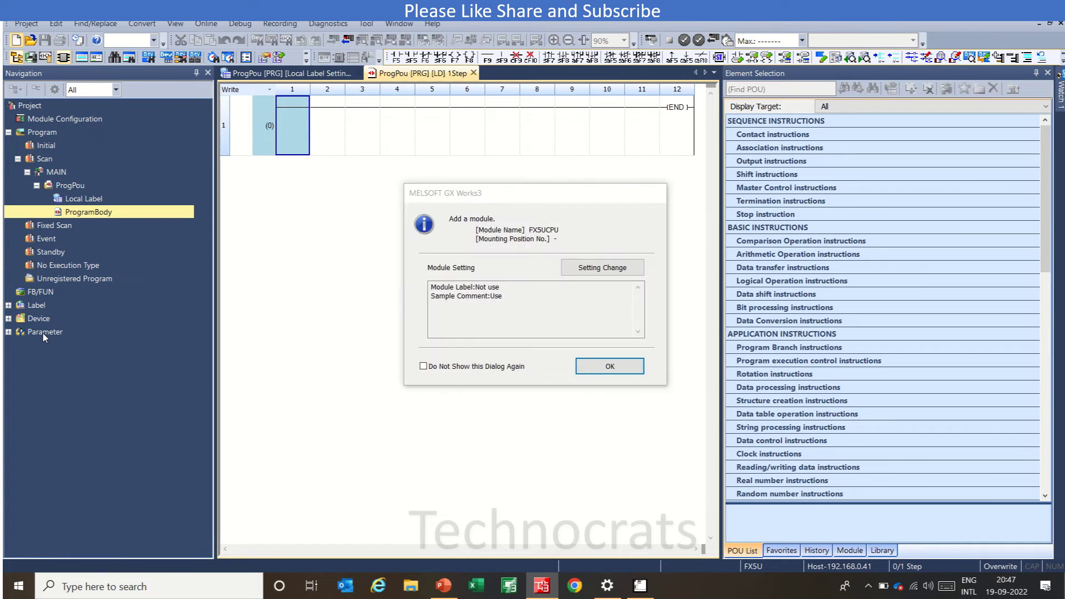
Dismiss the add-module notice and expand Parameter in the Navigation tree
{"action": "key", "text": "Return"}
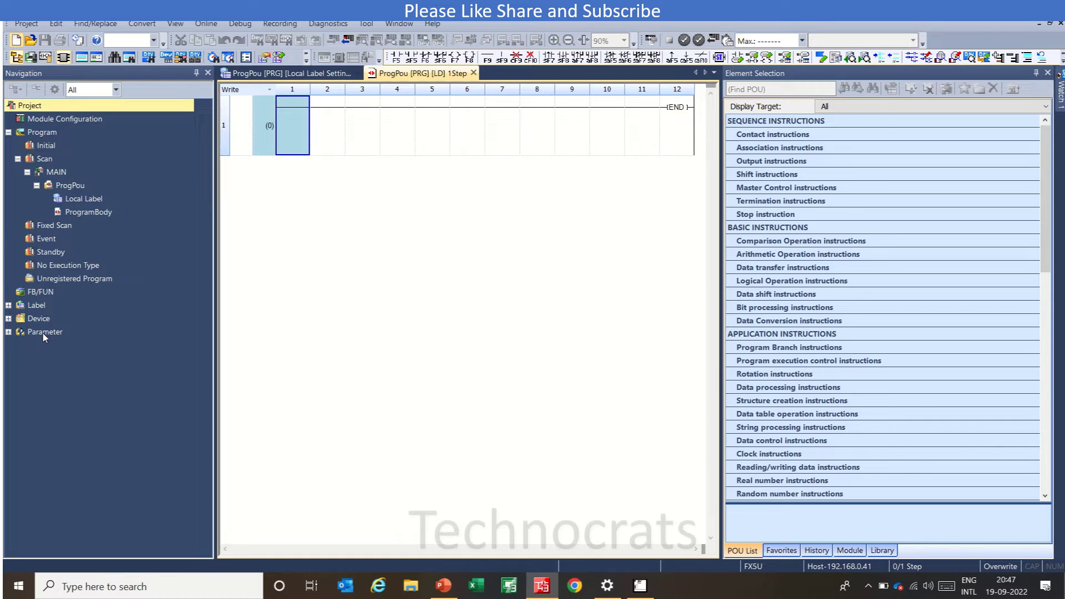
{"action": "double_click", "coordinate": [42, 331]}
{"action": "key", "text": "Down"}
{"action": "key", "text": "Down"}
{"action": "key", "text": "Down"}
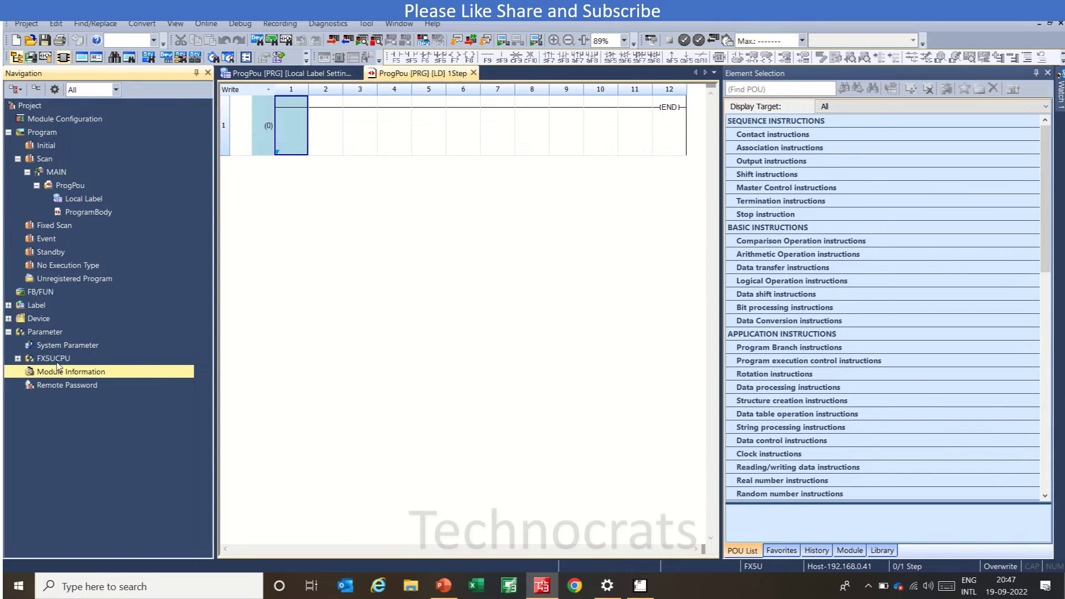
Add a new Information Module of model FX5-ENET/IP under Module Information at position 1
{"action": "right_click", "coordinate": [58, 367]}
{"action": "left_click", "coordinate": [78, 380]}
{"action": "left_click", "coordinate": [606, 190]}
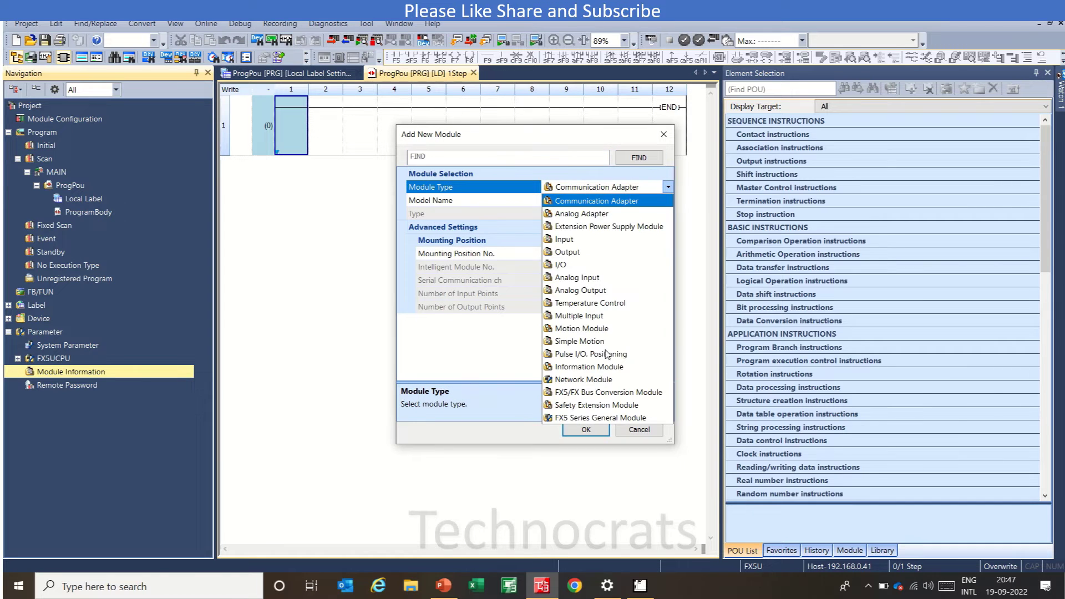
{"action": "left_click", "coordinate": [587, 381]}
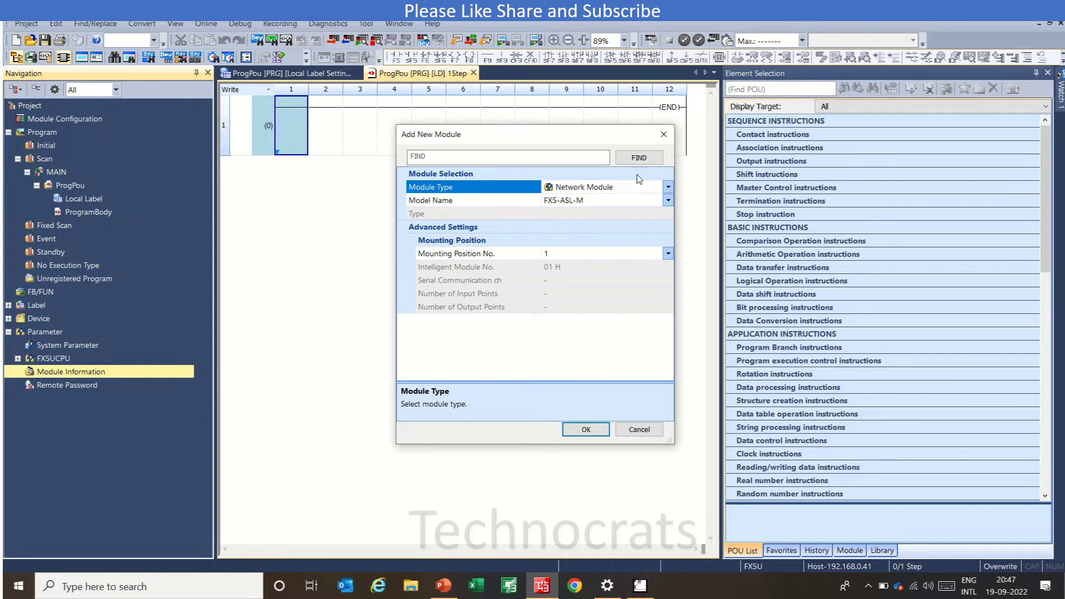
{"action": "left_click", "coordinate": [668, 199]}
{"action": "left_click", "coordinate": [668, 200]}
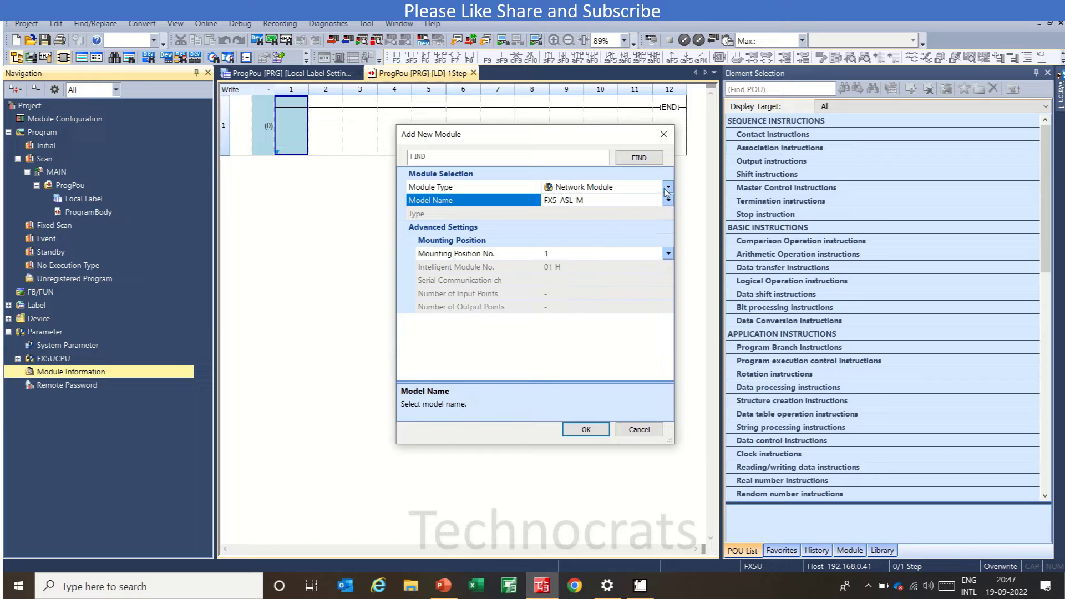
{"action": "left_click", "coordinate": [667, 191]}
{"action": "left_click", "coordinate": [667, 190]}
{"action": "left_click", "coordinate": [588, 373]}
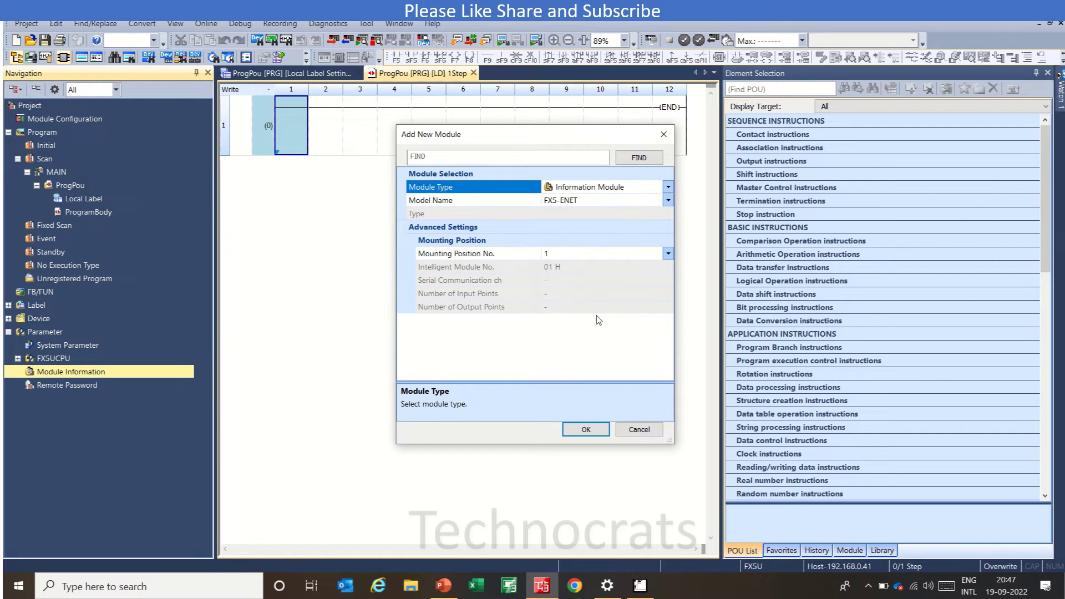
{"action": "left_click", "coordinate": [668, 200]}
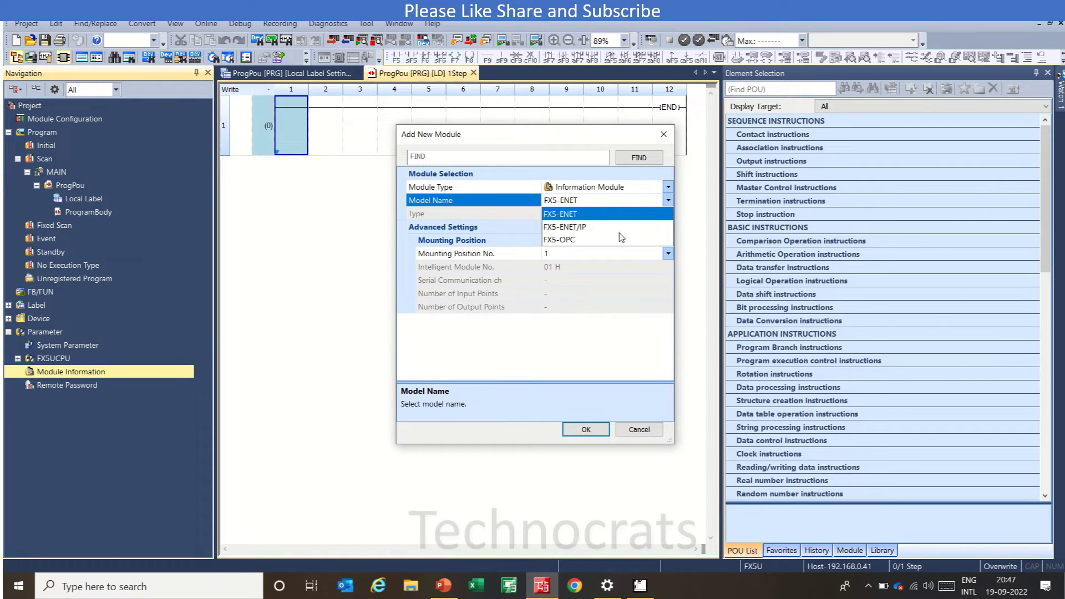
{"action": "left_click", "coordinate": [582, 228]}
{"action": "left_click", "coordinate": [577, 431]}
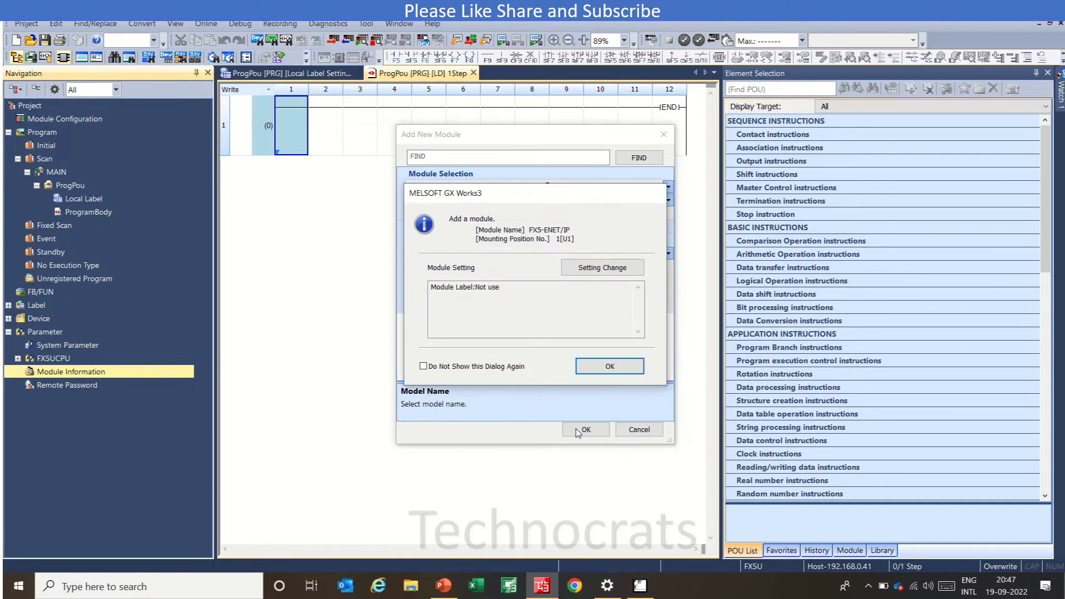
Open the FX5-ENET/IP module's Basic Settings to show the Own Node Settings table
{"action": "key", "text": "Return"}
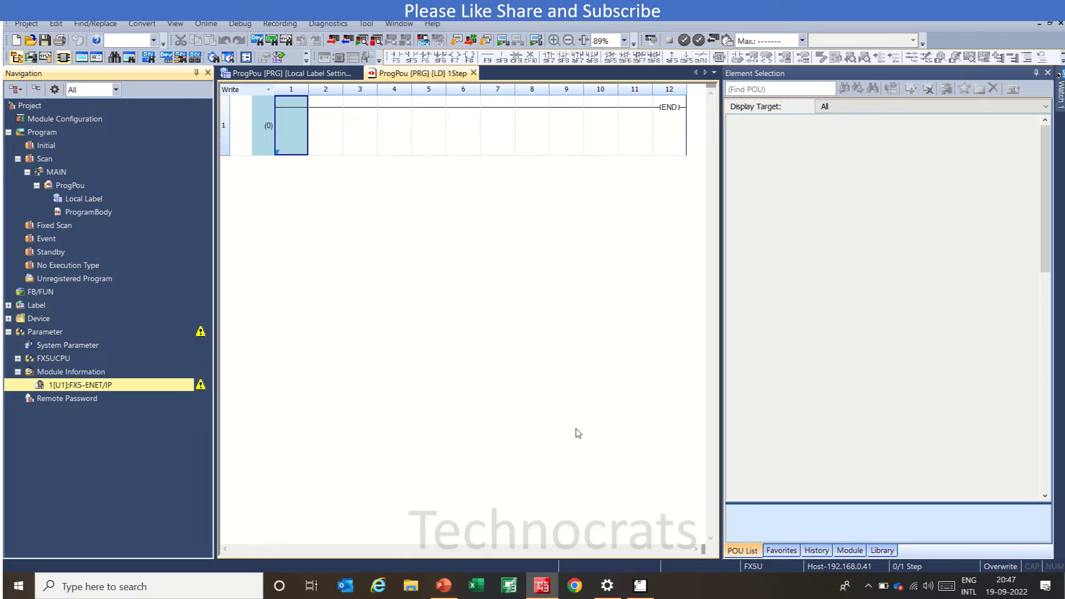
{"action": "double_click", "coordinate": [176, 384]}
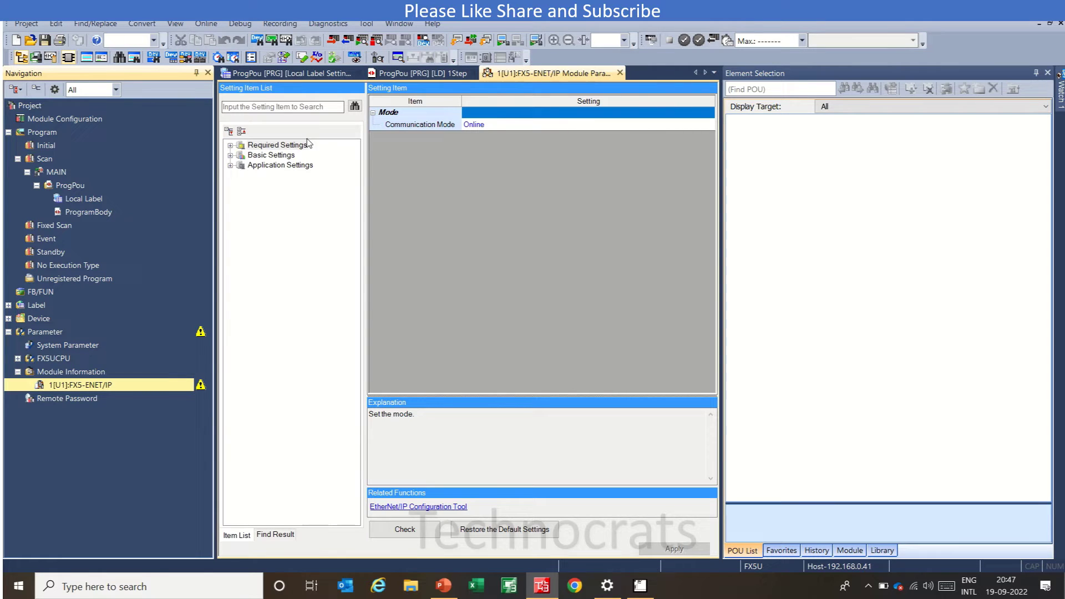
{"action": "double_click", "coordinate": [271, 156]}
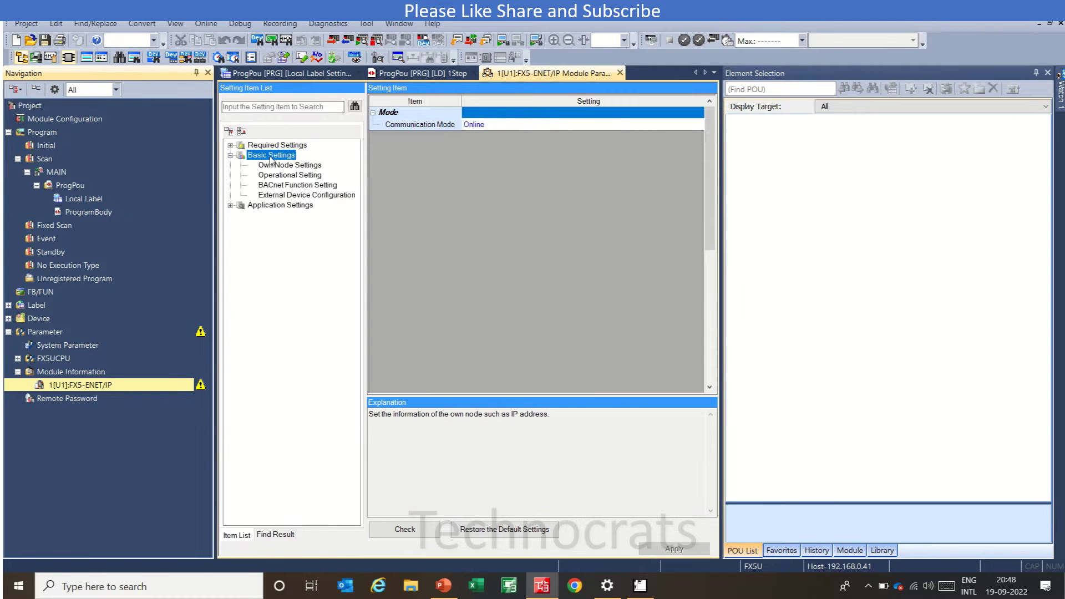
{"action": "double_click", "coordinate": [272, 155]}
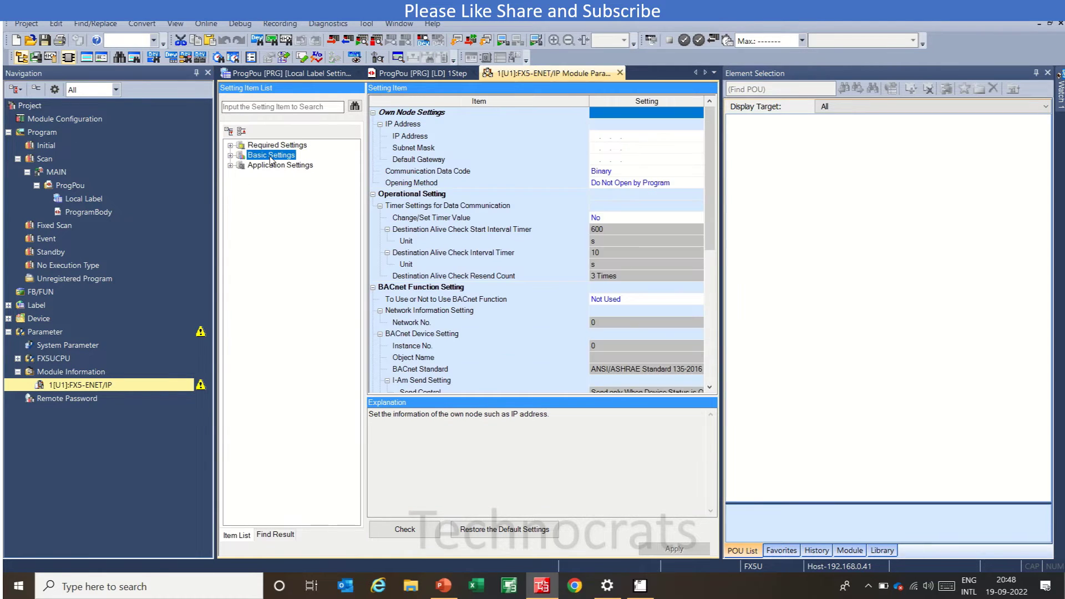
Set the module's own-node IP address to 192.168.10.250
{"action": "left_click", "coordinate": [595, 138]}
{"action": "left_click", "coordinate": [594, 139]}
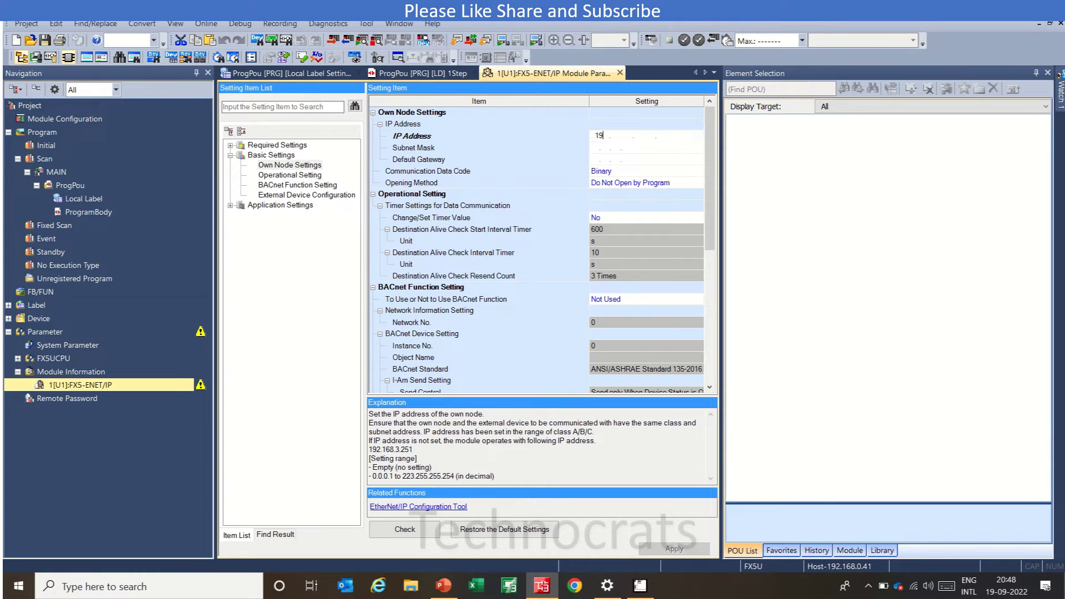
{"action": "type", "text": "192 . "}
{"action": "type", "text": "168 . "}
{"action": "type", "text": "3"}
{"action": "key", "text": "BackSpace"}
{"action": "key", "text": "BackSpace"}
{"action": "type", "text": "8 . 101"}
{"action": "key", "text": "BackSpace"}
{"action": "type", "text": "250"}
{"action": "key", "text": "Return"}
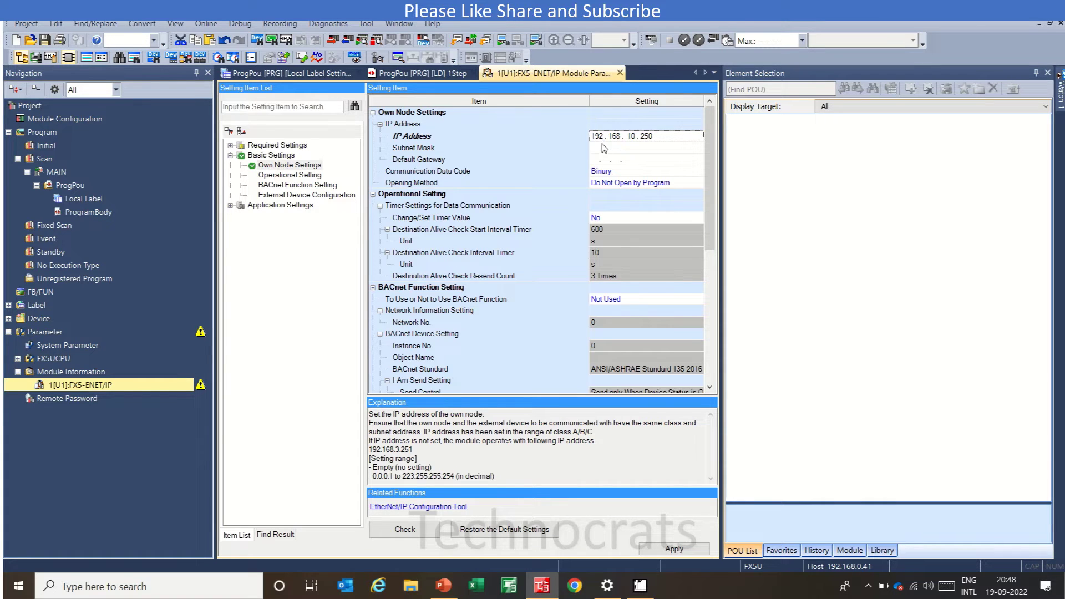
{"action": "left_click", "coordinate": [604, 148]}
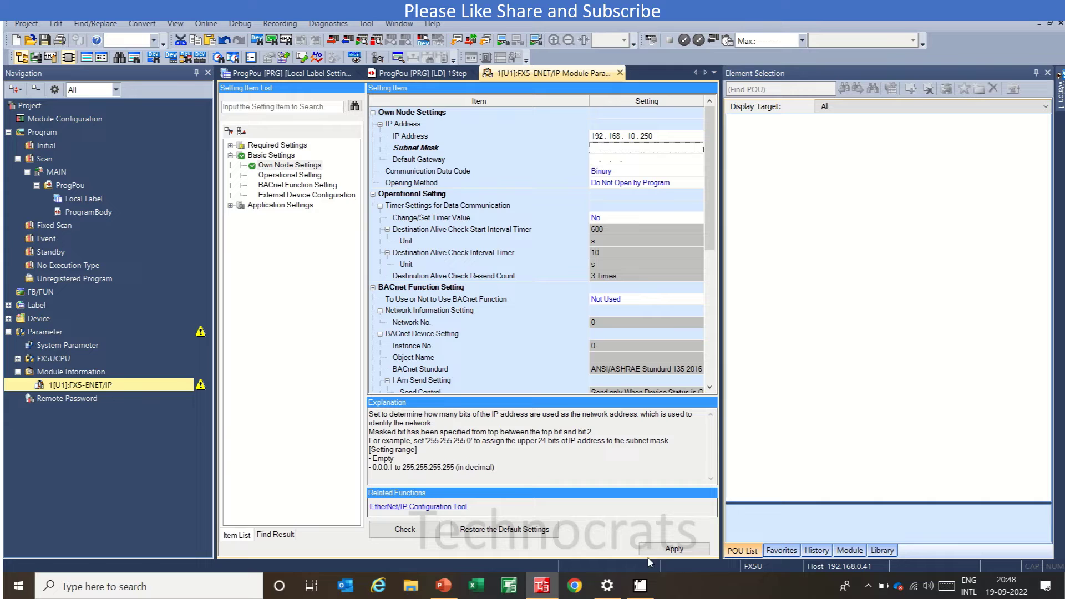
Apply the parameters, confirm the check finds no errors, and close the parameter window
{"action": "left_click", "coordinate": [672, 548]}
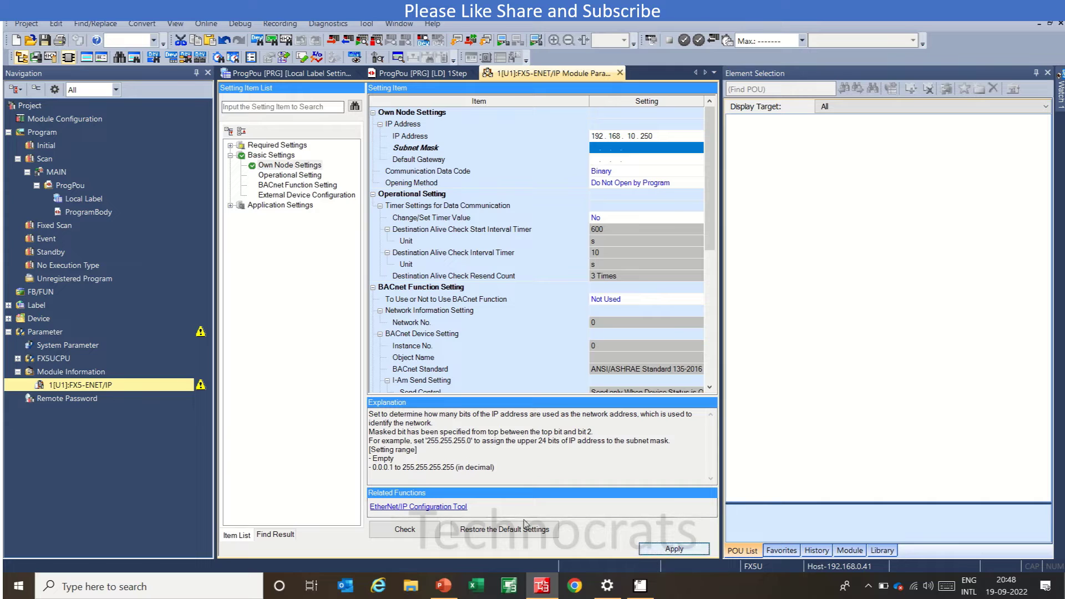
{"action": "left_click", "coordinate": [426, 529]}
{"action": "left_click", "coordinate": [556, 323]}
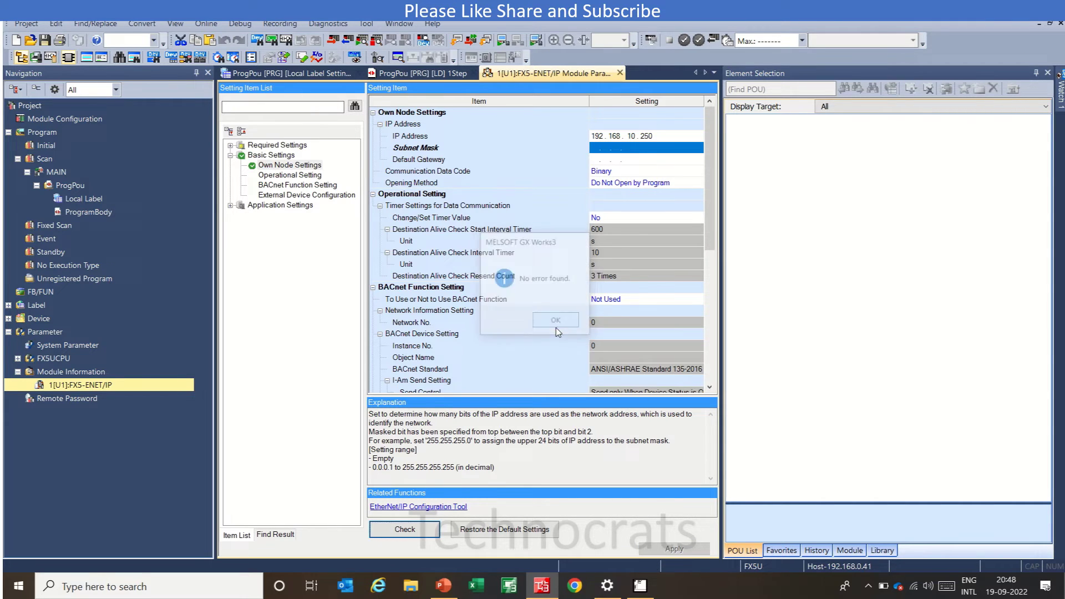
{"action": "left_click", "coordinate": [619, 74]}
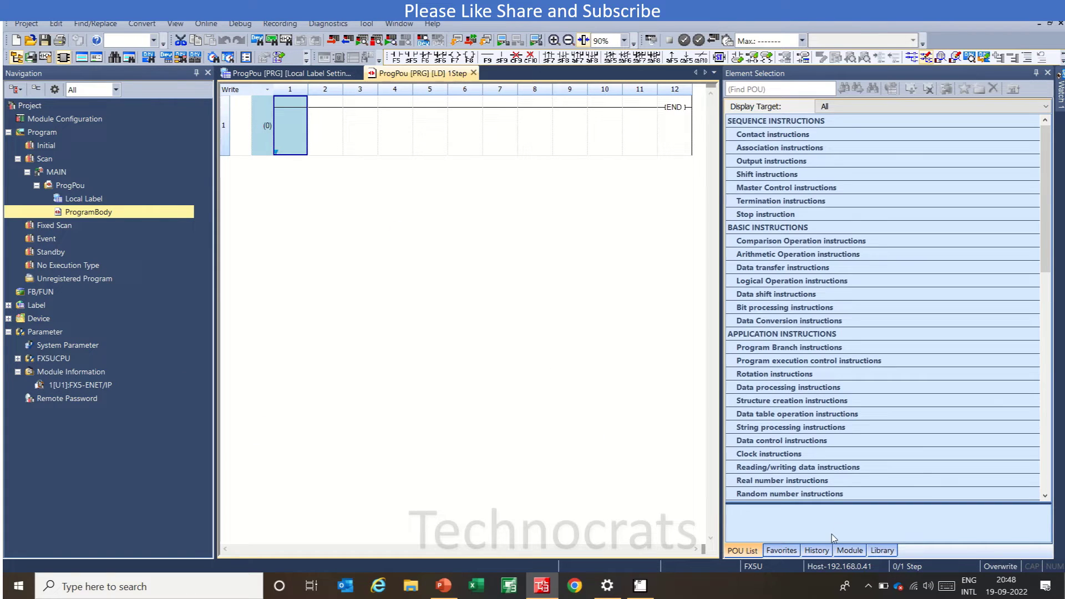
Place M+FX5ENETIP_Class1GetInputData from Module FB > FX5-ENET/IP on the first rung with its default instance name
{"action": "left_click", "coordinate": [844, 555]}
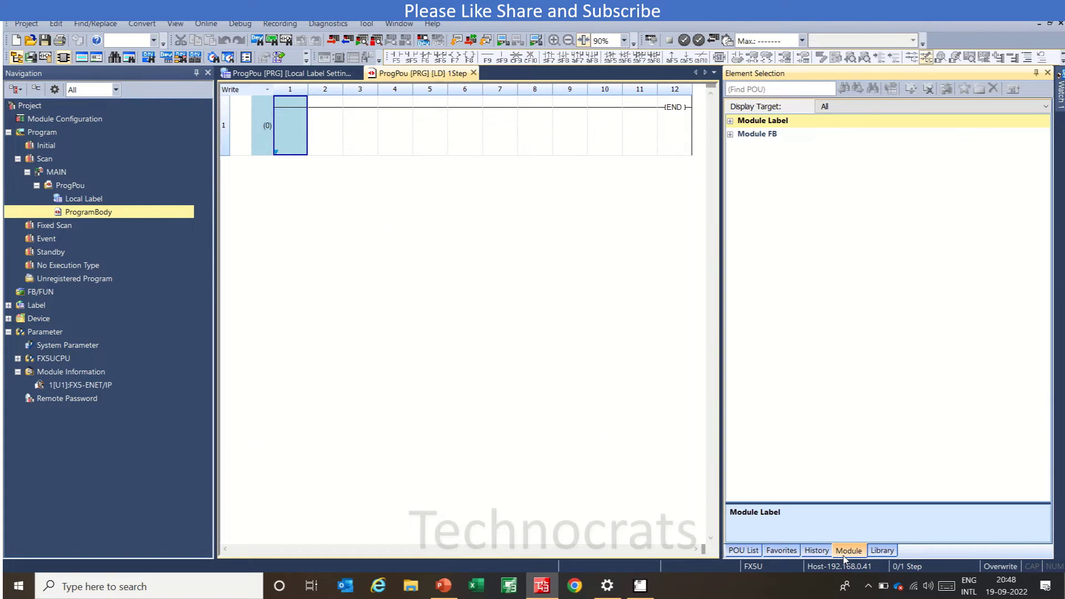
{"action": "left_click", "coordinate": [757, 136]}
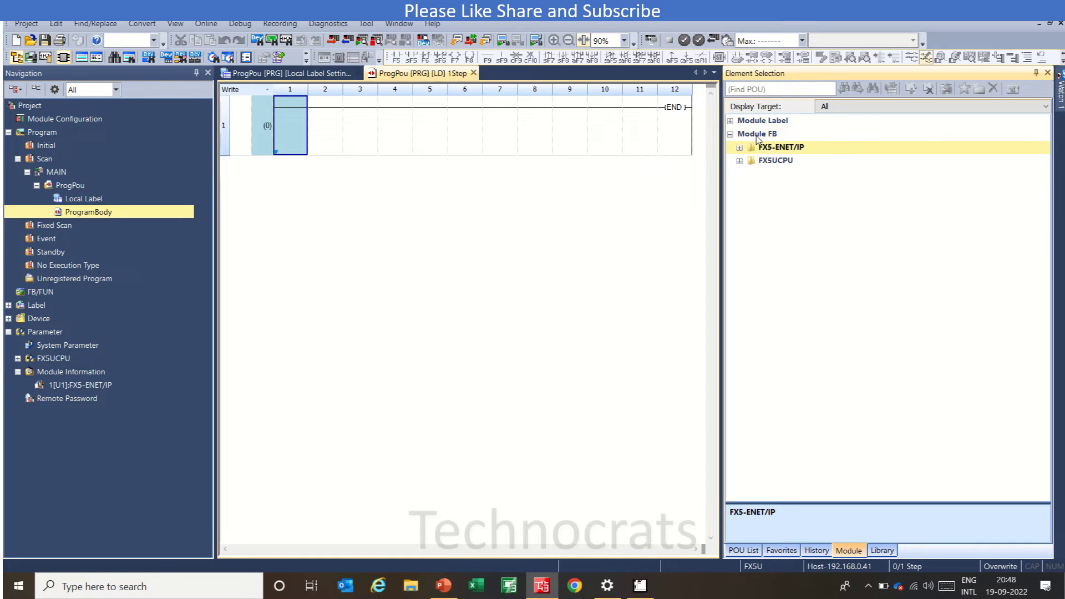
{"action": "key", "text": "Down"}
{"action": "key", "text": "Down"}
{"action": "key", "text": "Down"}
{"action": "key", "text": "Down"}
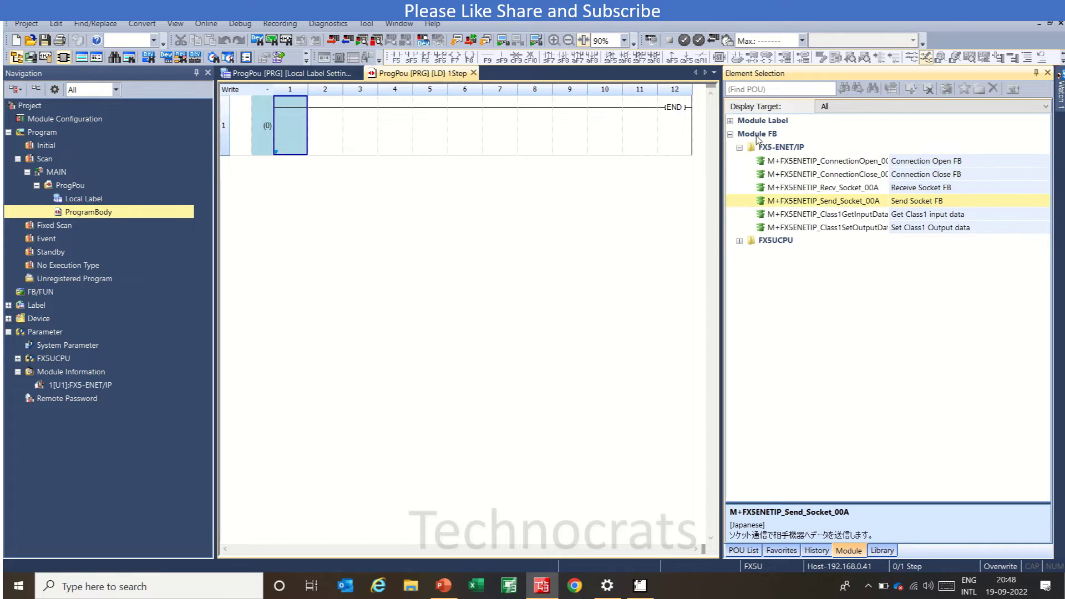
{"action": "left_click_drag", "start_coordinate": [829, 214], "coordinate": [414, 125]}
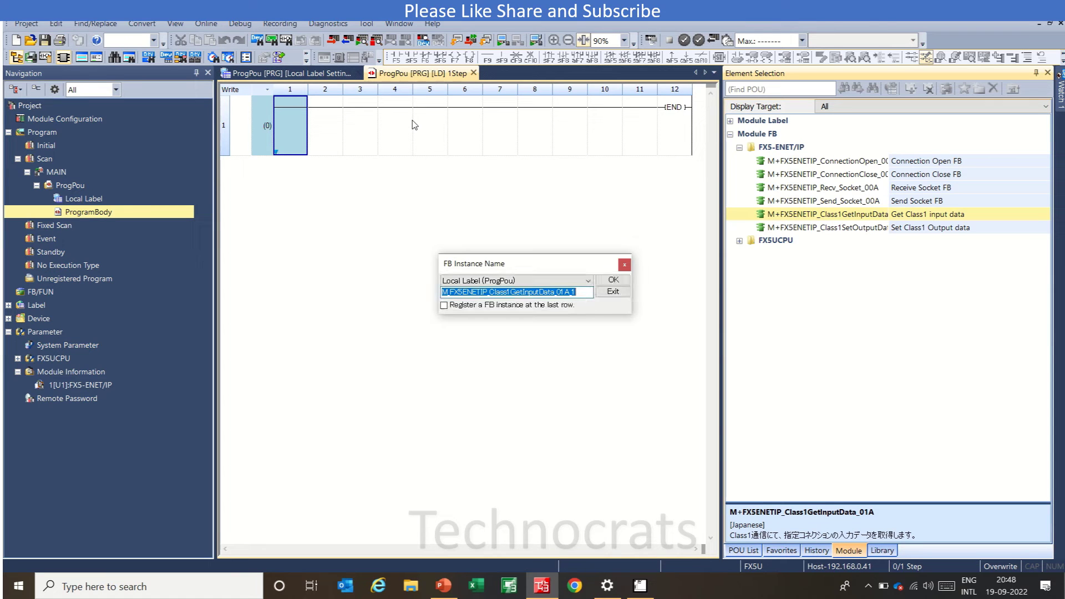
{"action": "key", "text": "Escape"}
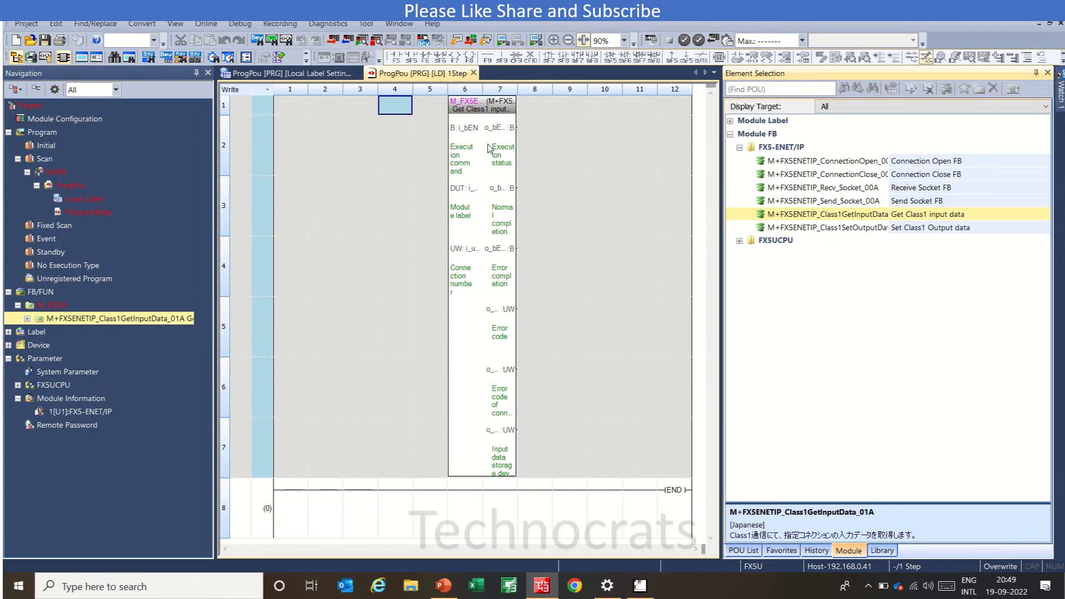
Put an SM400 Always ON contact on the FB's execution command input
{"action": "left_click", "coordinate": [423, 138]}
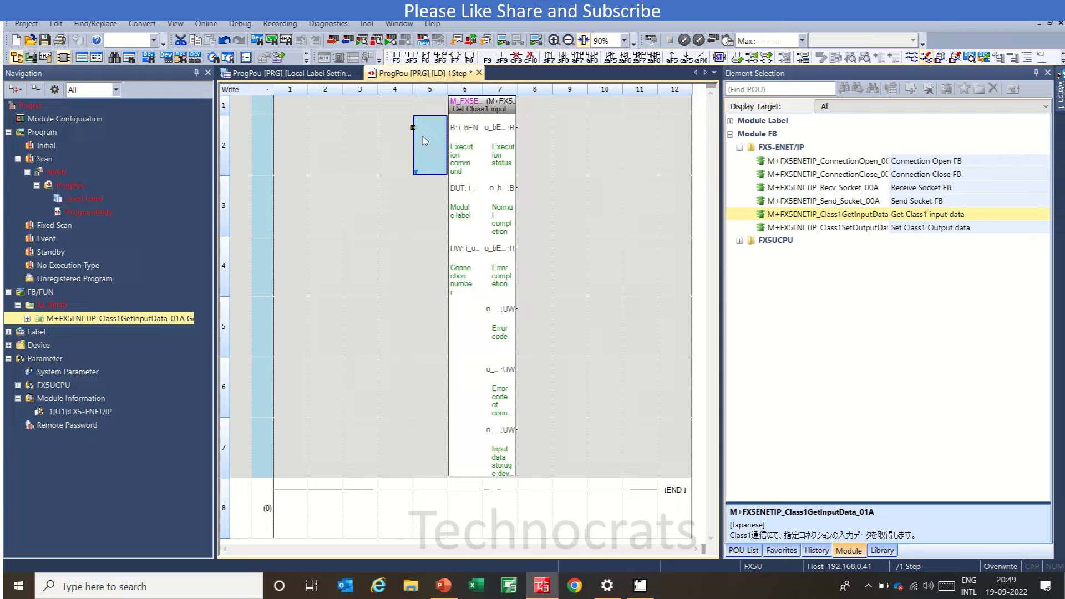
{"action": "type", "text": "M"}
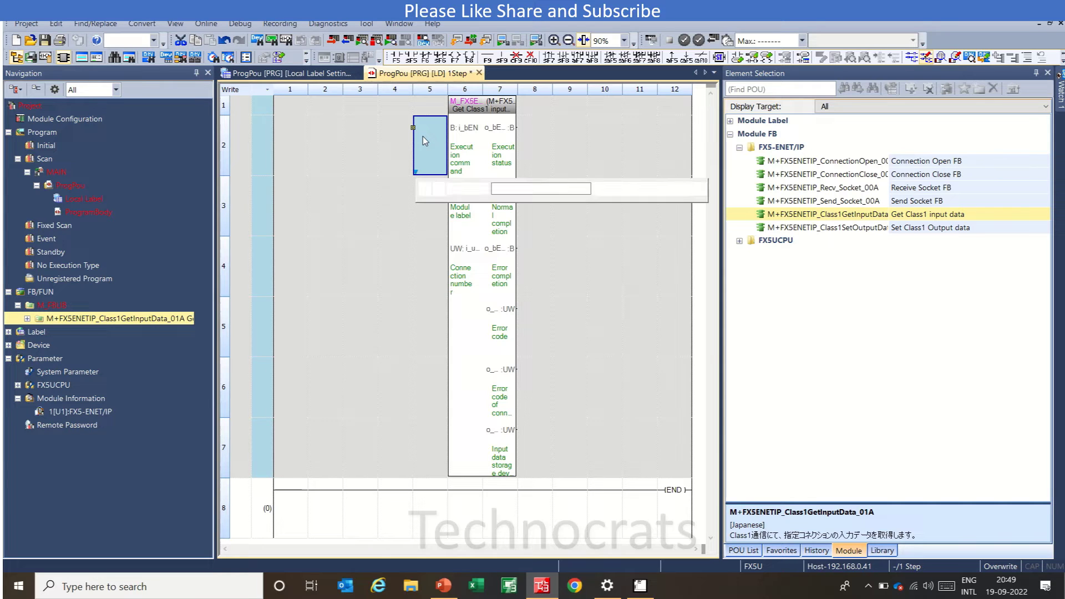
{"action": "key", "text": "BackSpace"}
{"action": "type", "text": "sm400"}
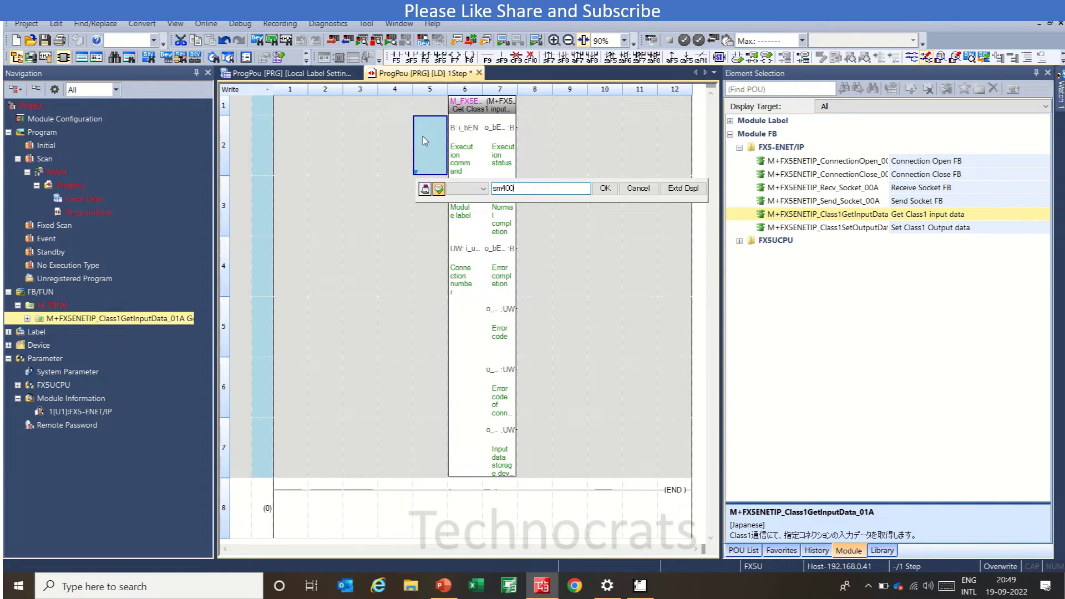
{"action": "key", "text": "Return"}
{"action": "key", "text": "Return"}
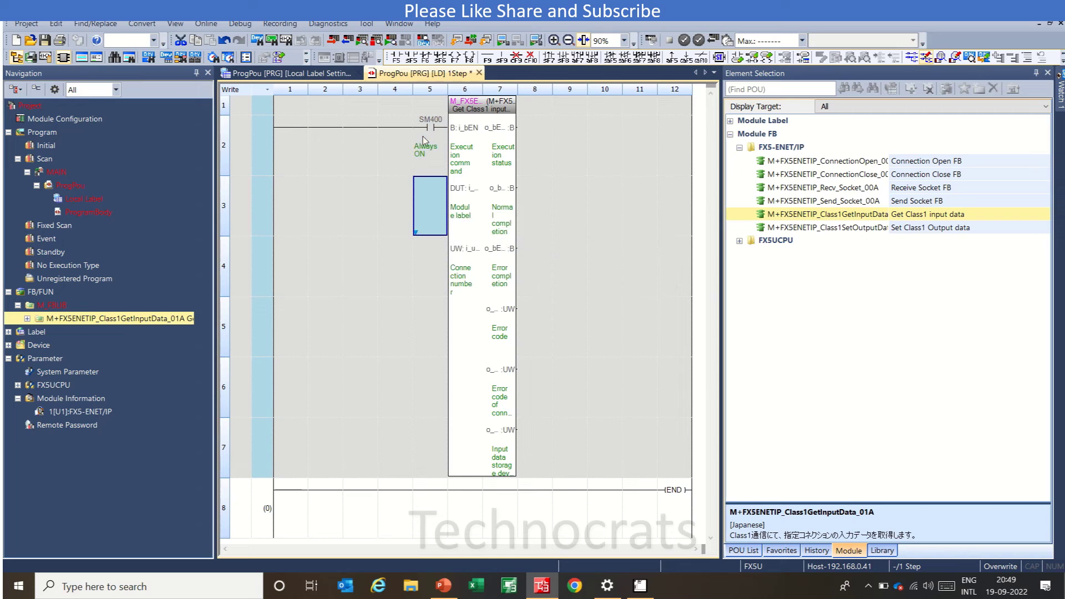
Attempt an entry for the module label input, then cancel it, leaving it empty
{"action": "type", "text": "fx"}
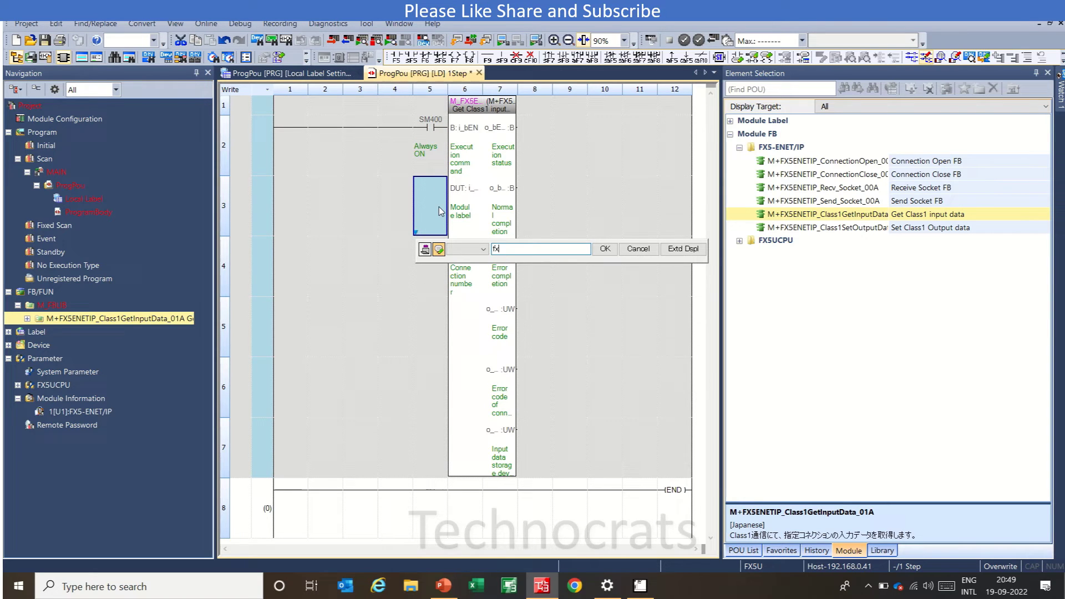
{"action": "key", "text": "BackSpace"}
{"action": "type", "text": "Fx"}
{"action": "key", "text": "BackSpace"}
{"action": "key", "text": "BackSpace"}
{"action": "type", "text": "M"}
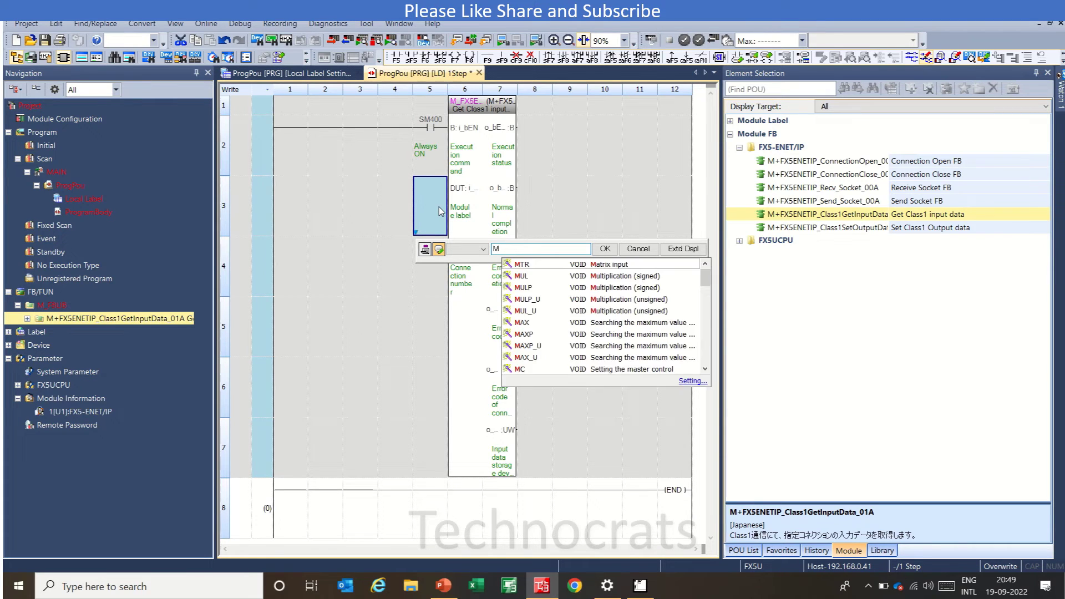
{"action": "key", "text": "BackSpace"}
{"action": "key", "text": "Escape"}
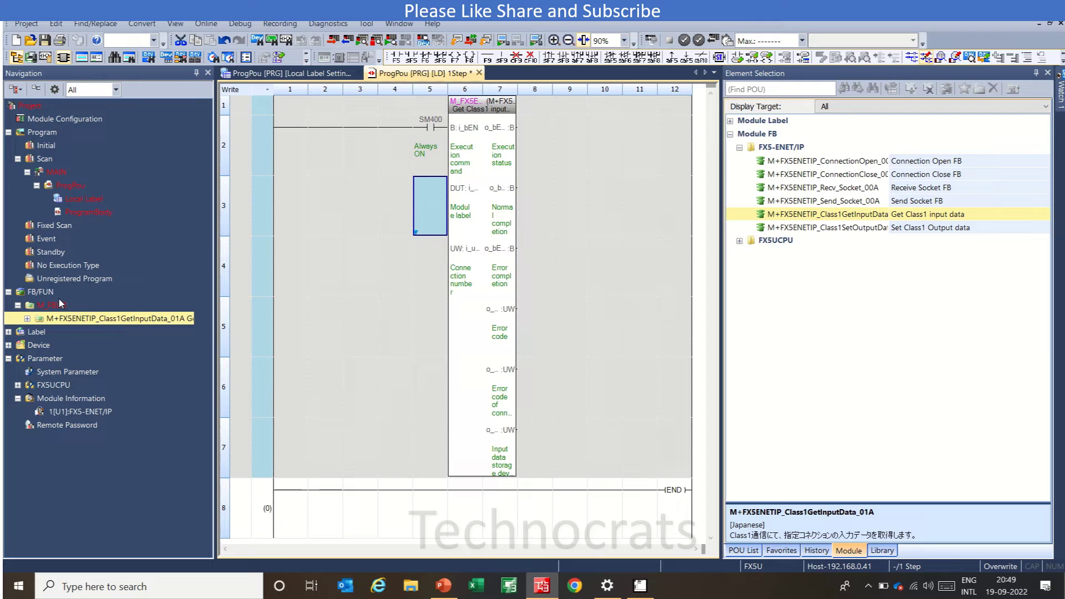
Open the Global label list and expand the M+FX5ENETIP_Class1GetInputData_01A entry
{"action": "double_click", "coordinate": [36, 332]}
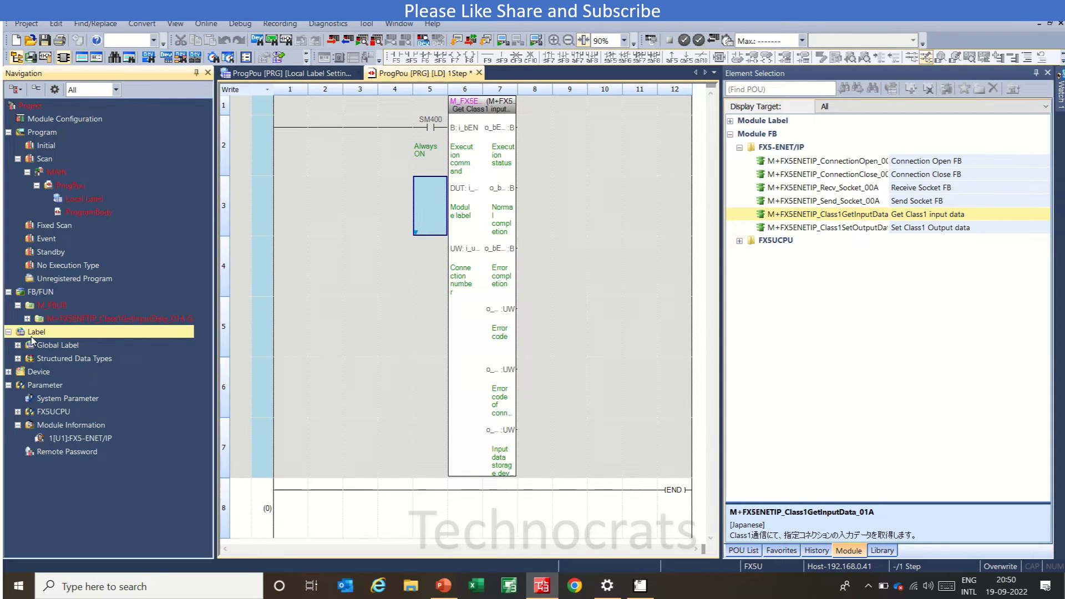
{"action": "double_click", "coordinate": [32, 343]}
{"action": "double_click", "coordinate": [56, 358]}
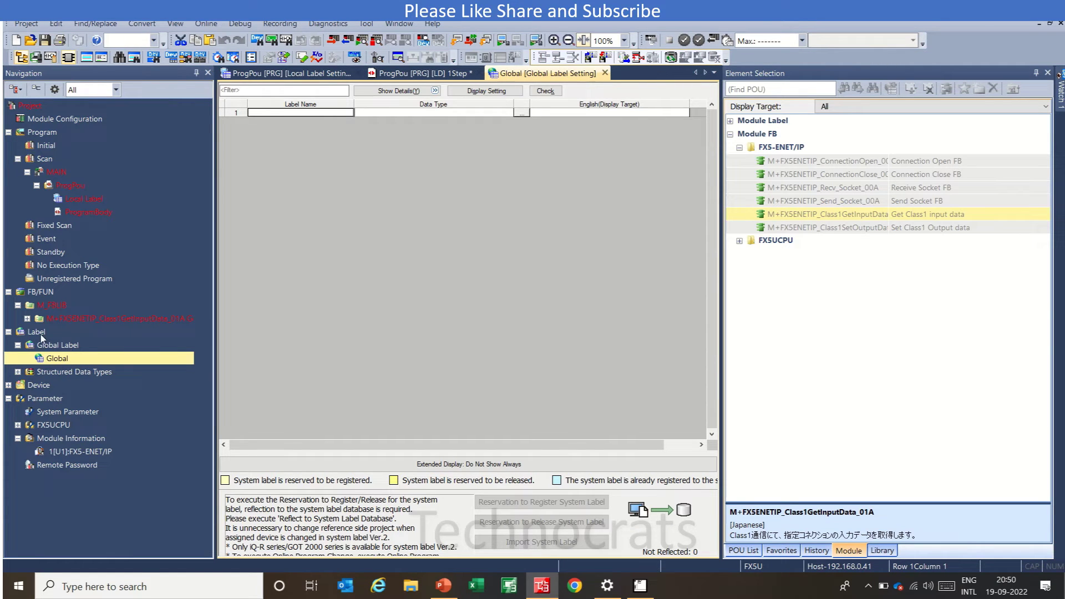
{"action": "double_click", "coordinate": [85, 318]}
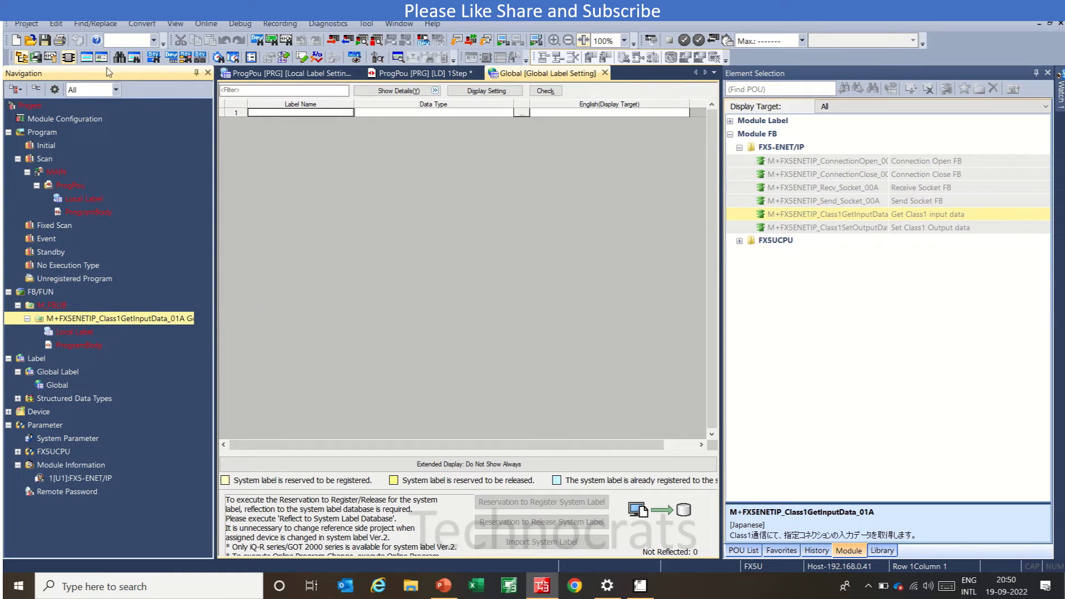
Run Rebuild All, which flags the unspecified i_stModule input, then return to ProgPou
{"action": "left_click", "coordinate": [115, 24]}
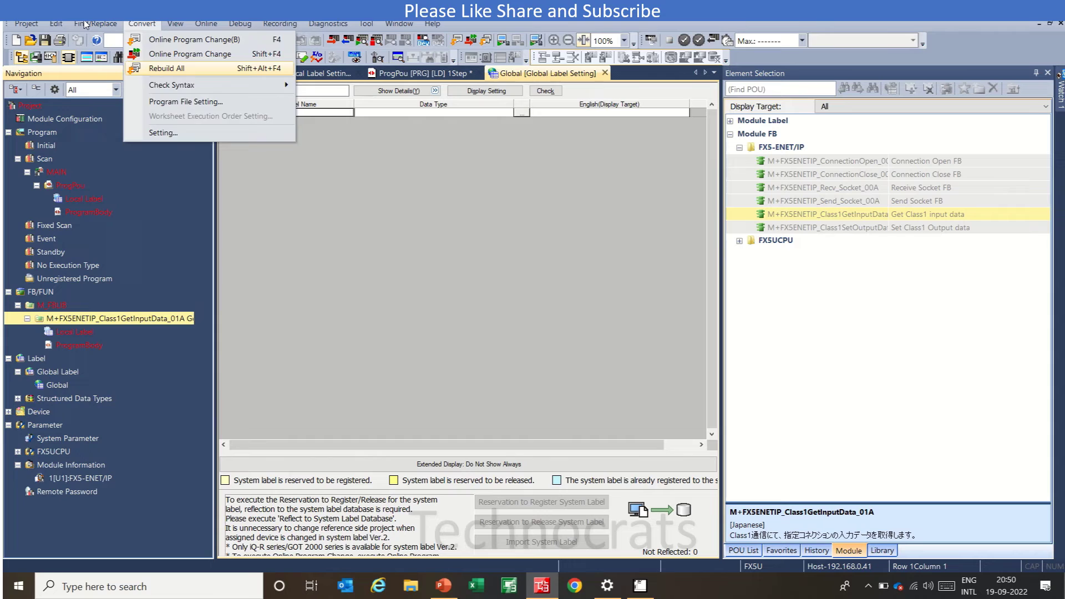
{"action": "key", "text": "Return"}
{"action": "key", "text": "Return"}
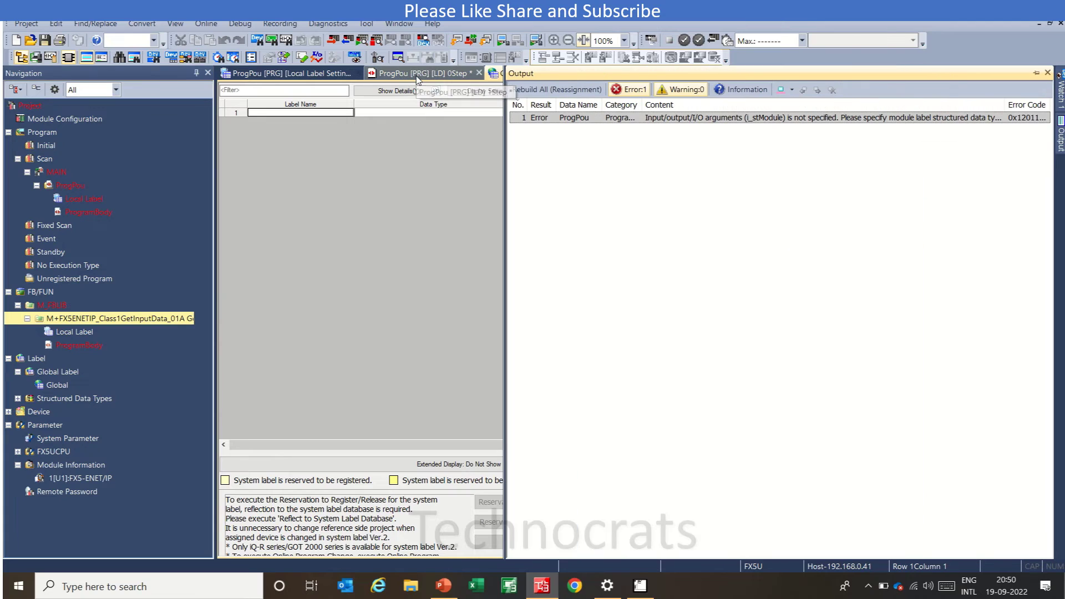
{"action": "left_click", "coordinate": [1046, 72]}
{"action": "left_click", "coordinate": [52, 386]}
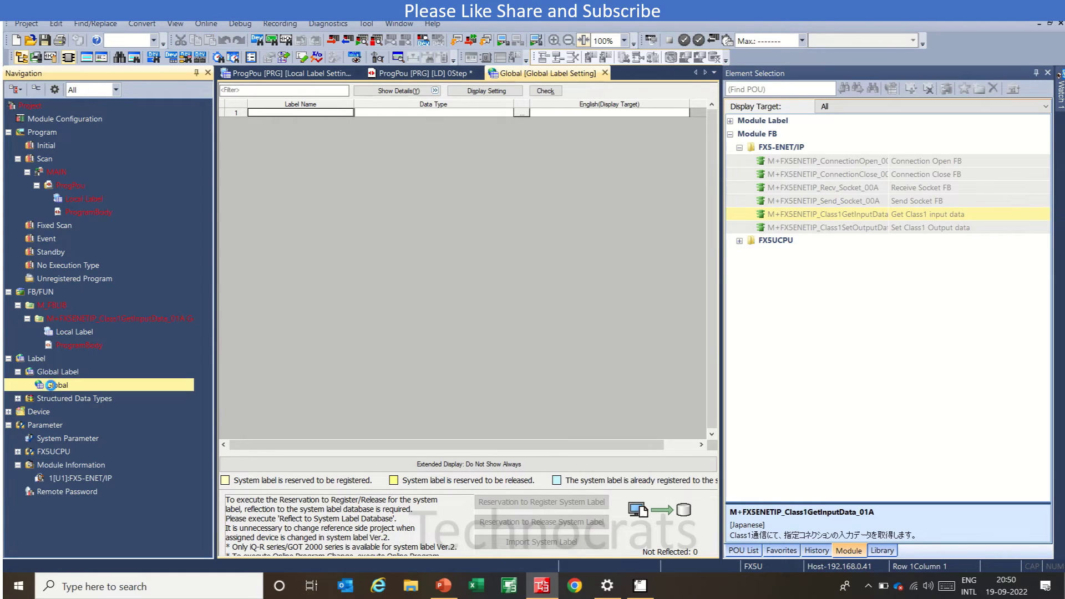
{"action": "left_click", "coordinate": [389, 73]}
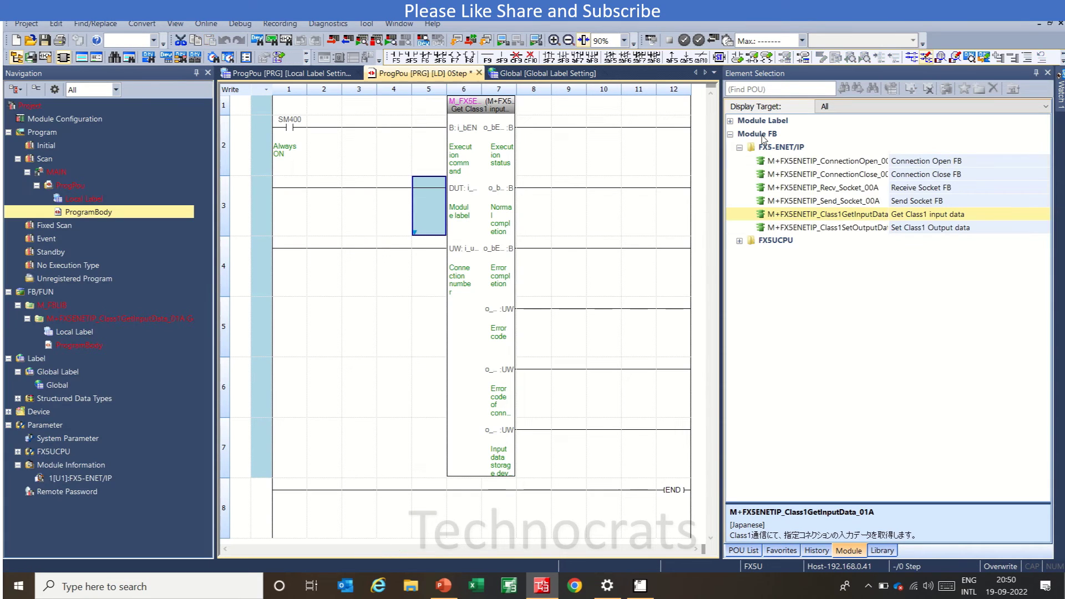
Add module labels for the 1[U1]:FX5-ENET/IP module from Element Selection
{"action": "left_click", "coordinate": [772, 121]}
{"action": "double_click", "coordinate": [773, 120]}
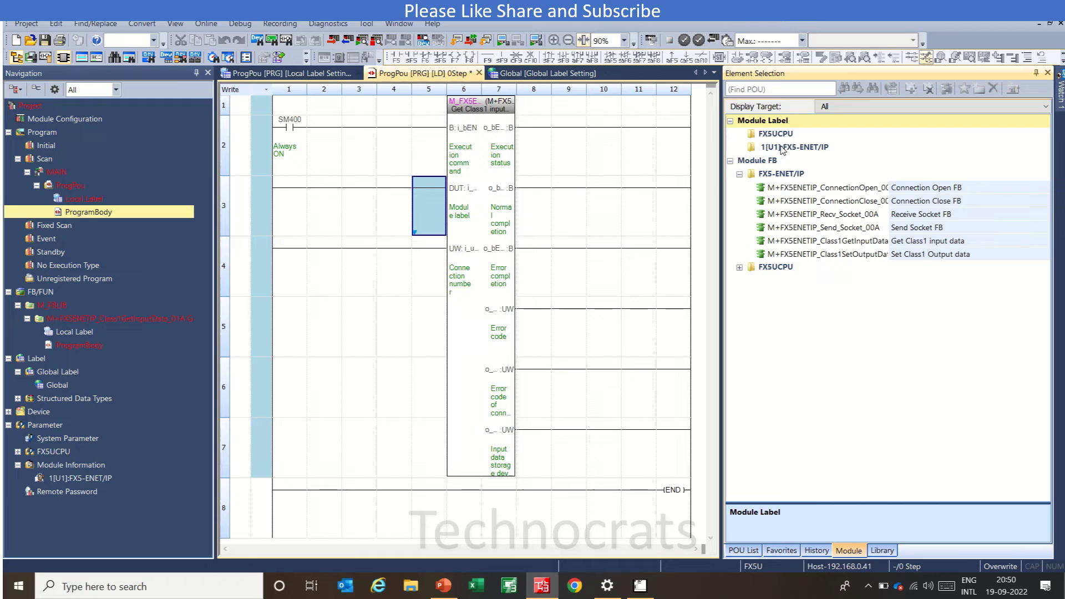
{"action": "left_click", "coordinate": [782, 148]}
{"action": "right_click", "coordinate": [782, 150]}
{"action": "left_click", "coordinate": [808, 154]}
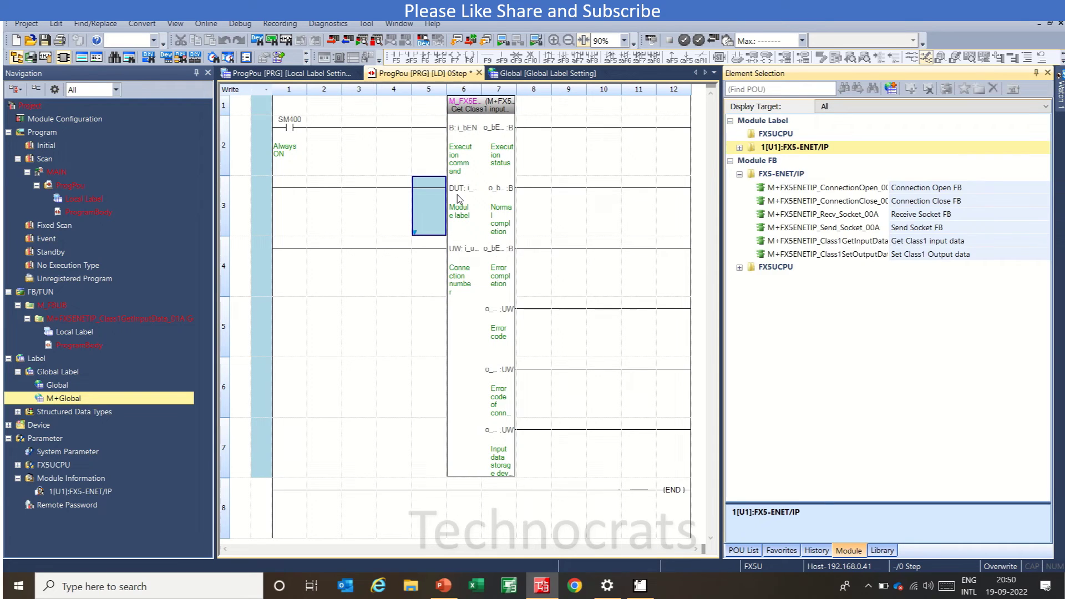
Enter FX5ENETIP_1 on the GetInputData FB's module input and K1 as its connection number
{"action": "key", "text": "Return"}
{"action": "type", "text": "fx"}
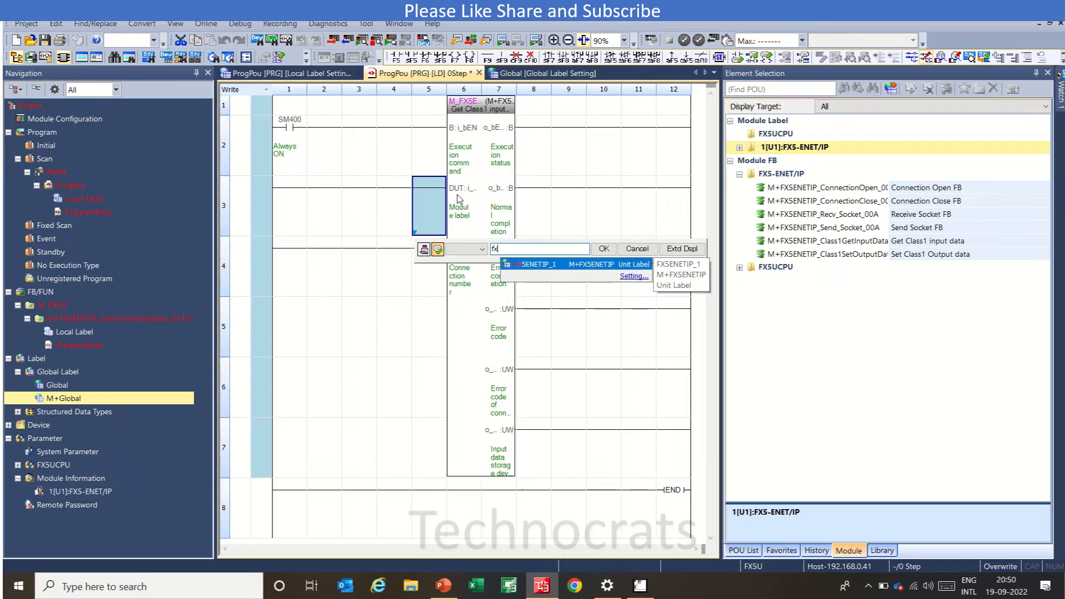
{"action": "key", "text": "Return"}
{"action": "key", "text": "Return"}
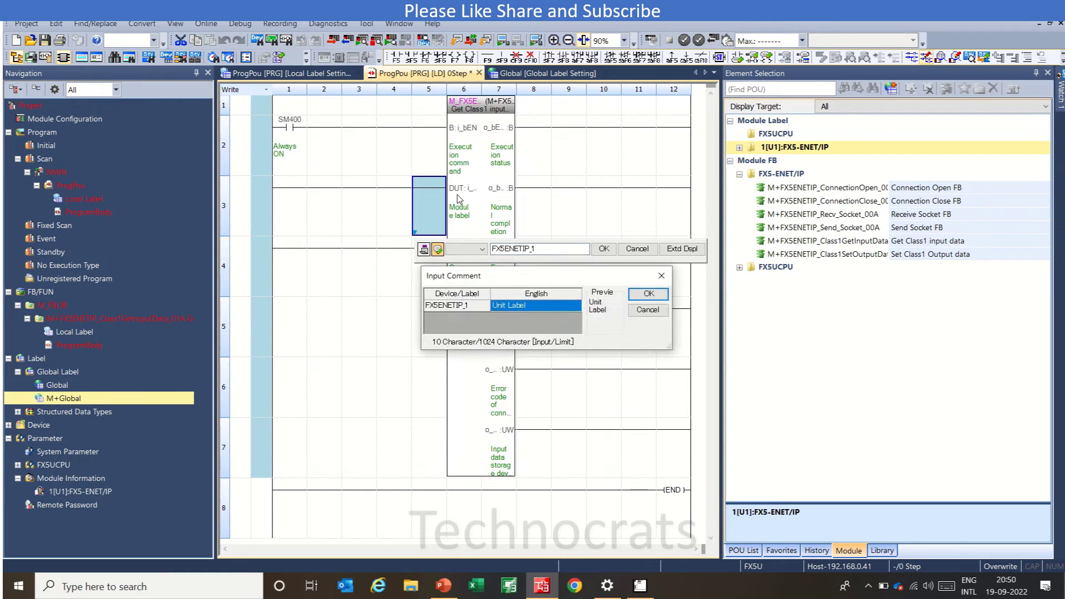
{"action": "key", "text": "Return"}
{"action": "key", "text": "Return"}
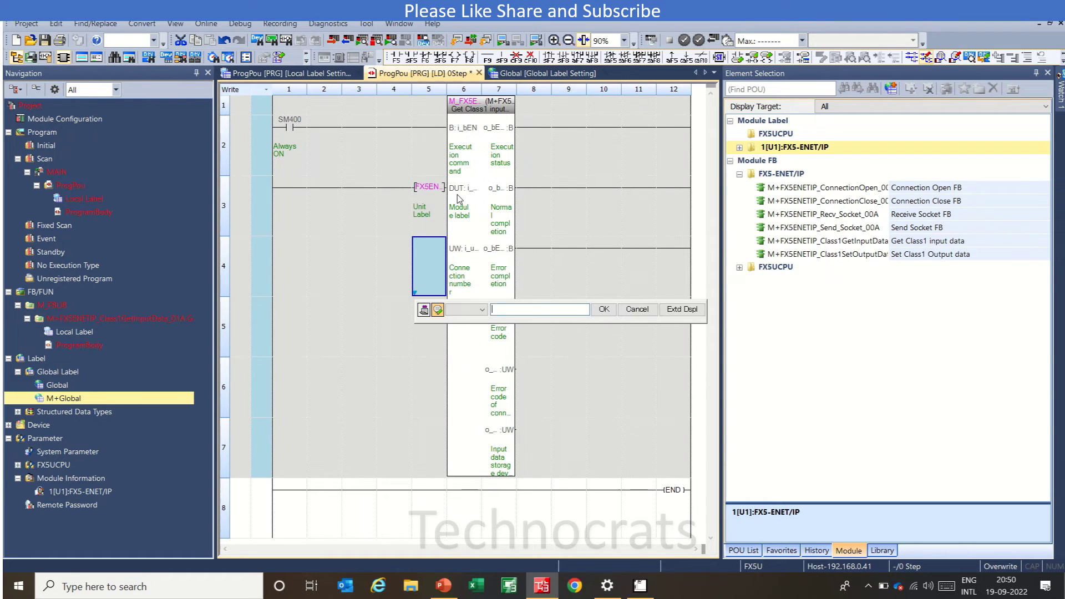
{"action": "type", "text": "K1"}
{"action": "key", "text": "Return"}
{"action": "key", "text": "Return"}
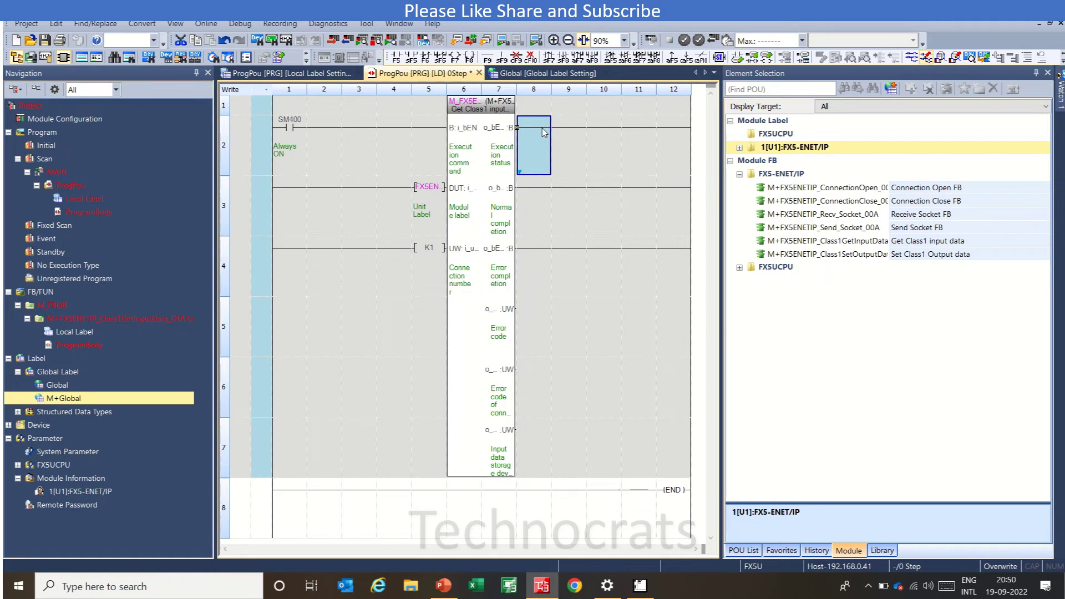
Place coils M100 and M101 on the execution status and normal completion outputs
{"action": "type", "text": "M100"}
{"action": "key", "text": "Return"}
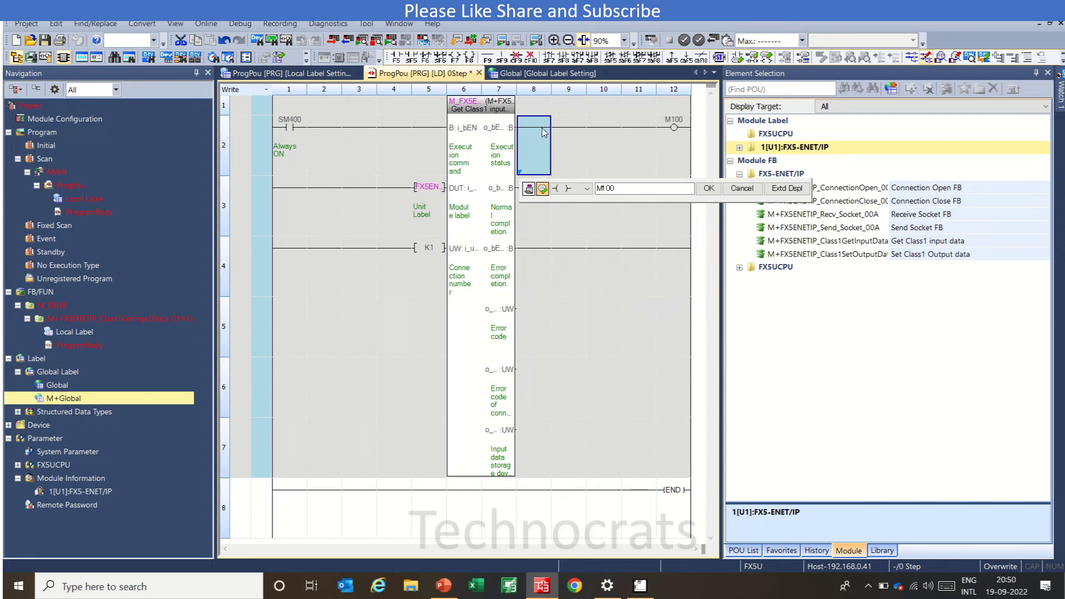
{"action": "type", "text": "M101"}
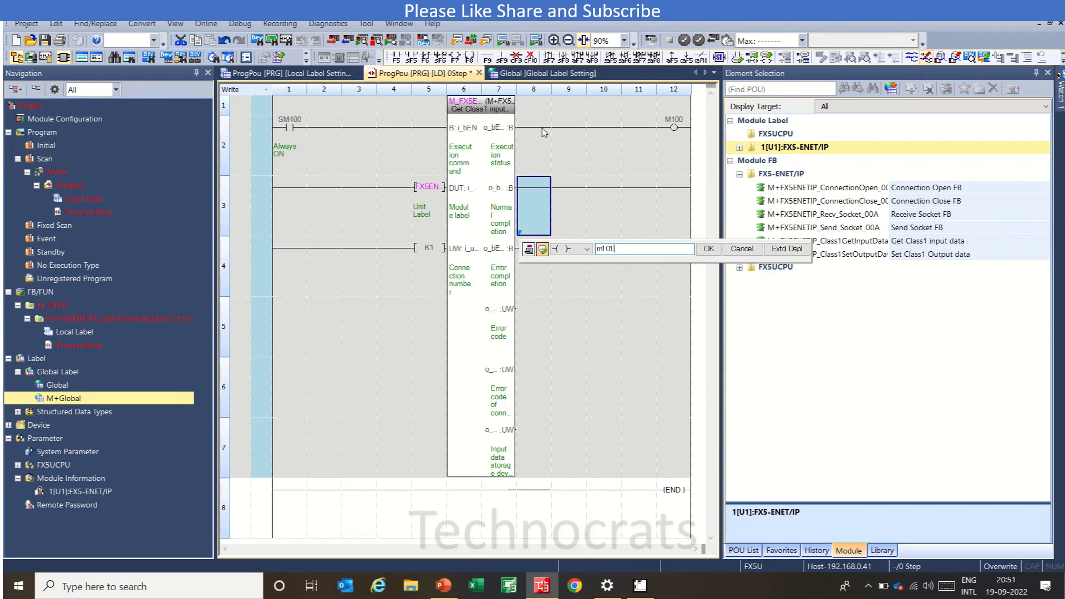
{"action": "key", "text": "Return"}
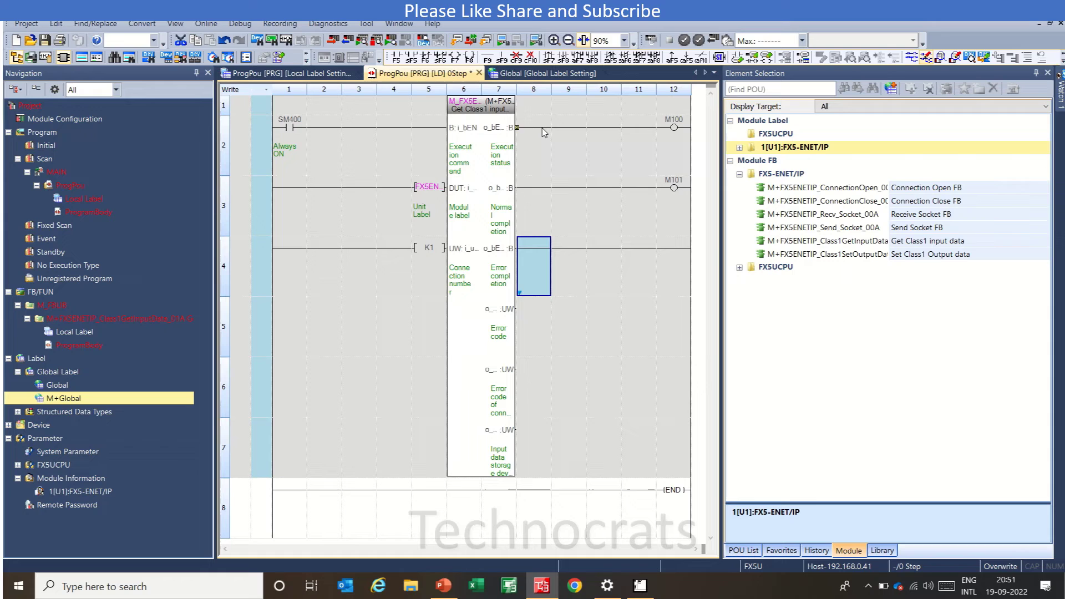
{"action": "key", "text": "Return"}
Place coil M102 on error completion and connect D0 to the error code output
{"action": "type", "text": "m"}
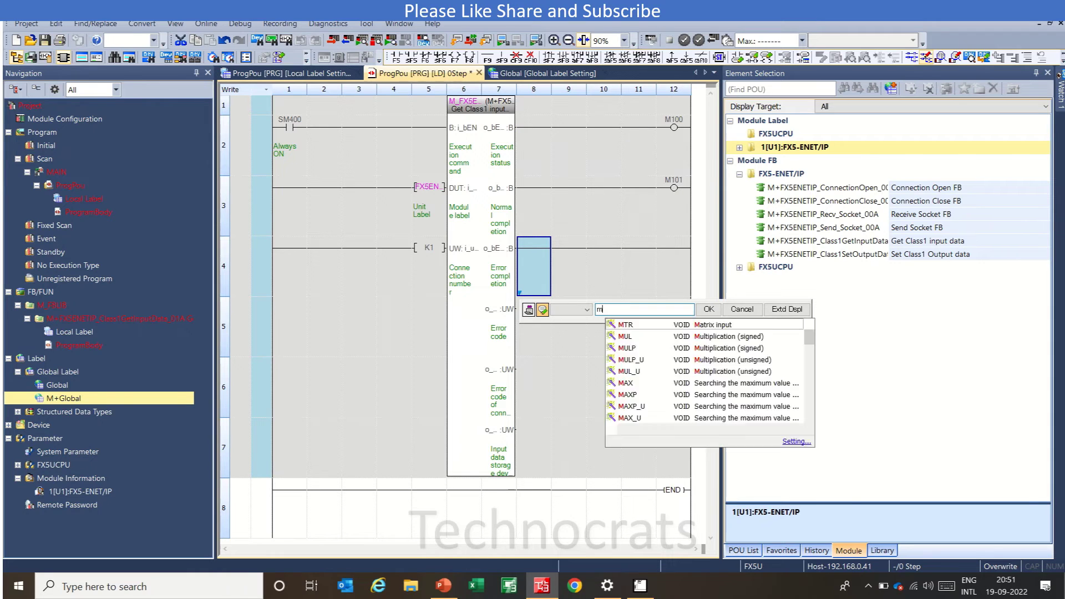
{"action": "type", "text": "102"}
{"action": "key", "text": "Return"}
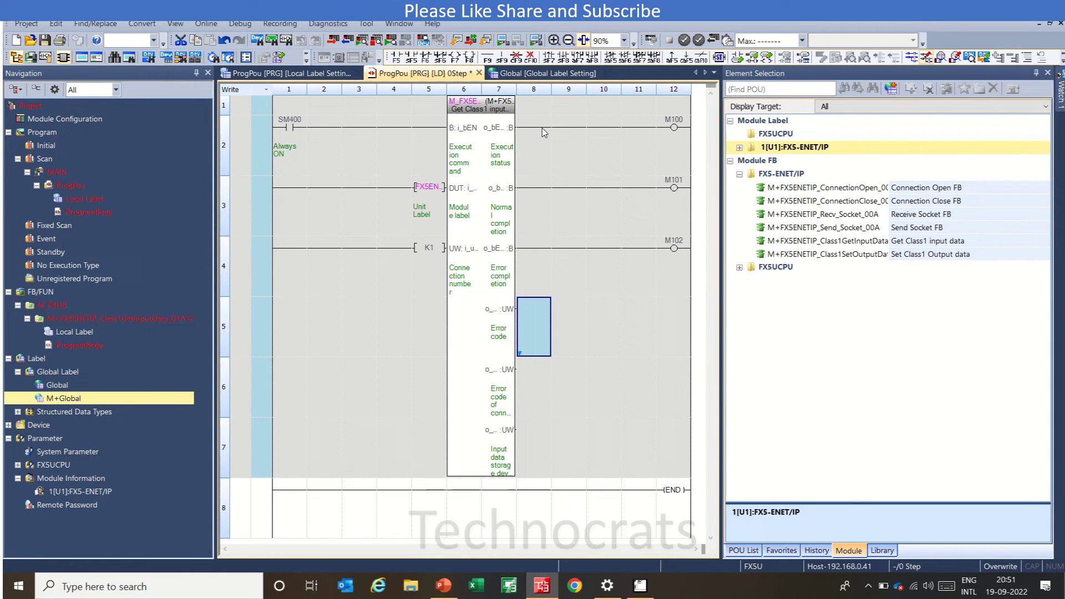
{"action": "key", "text": "Return"}
{"action": "type", "text": "D"}
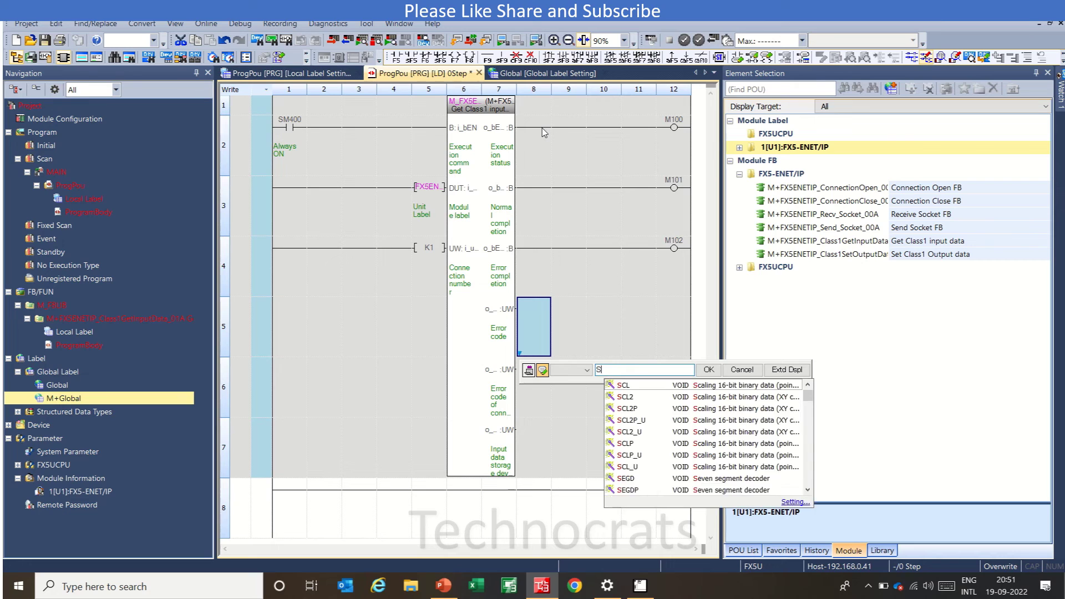
{"action": "type", "text": "0¥"}
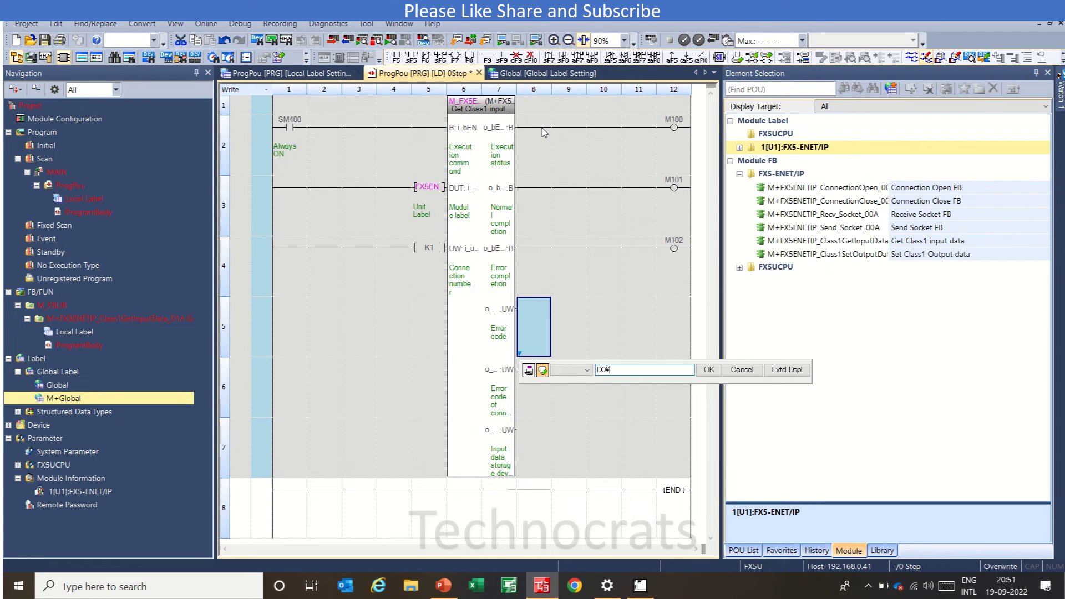
{"action": "key", "text": "Return"}
{"action": "key", "text": "Down"}
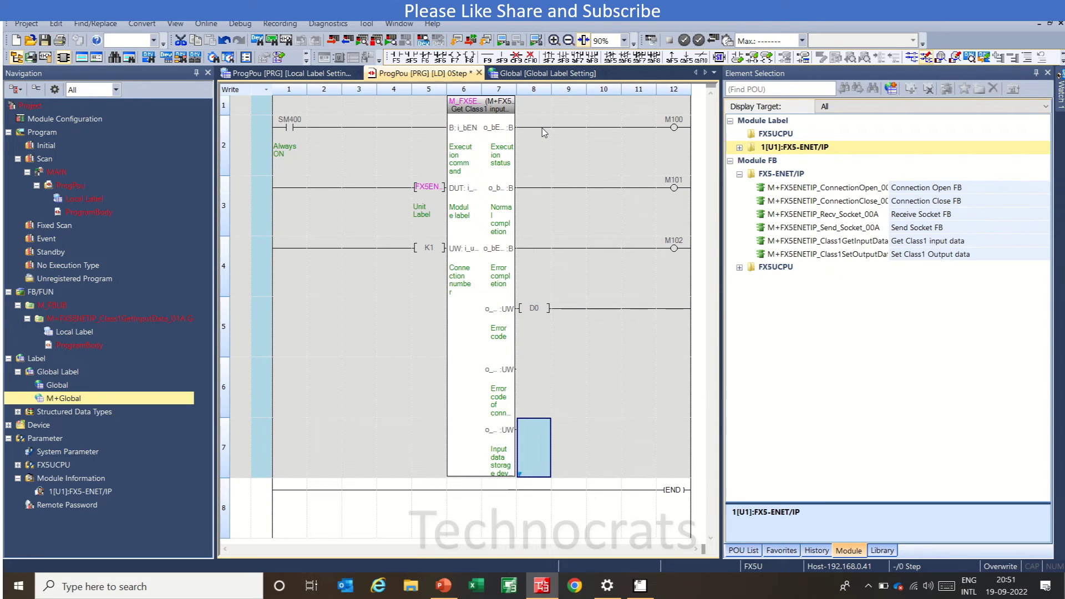
Connect D1 to the connection error code and K4M0 to the input data storage output
{"action": "key", "text": "Up"}
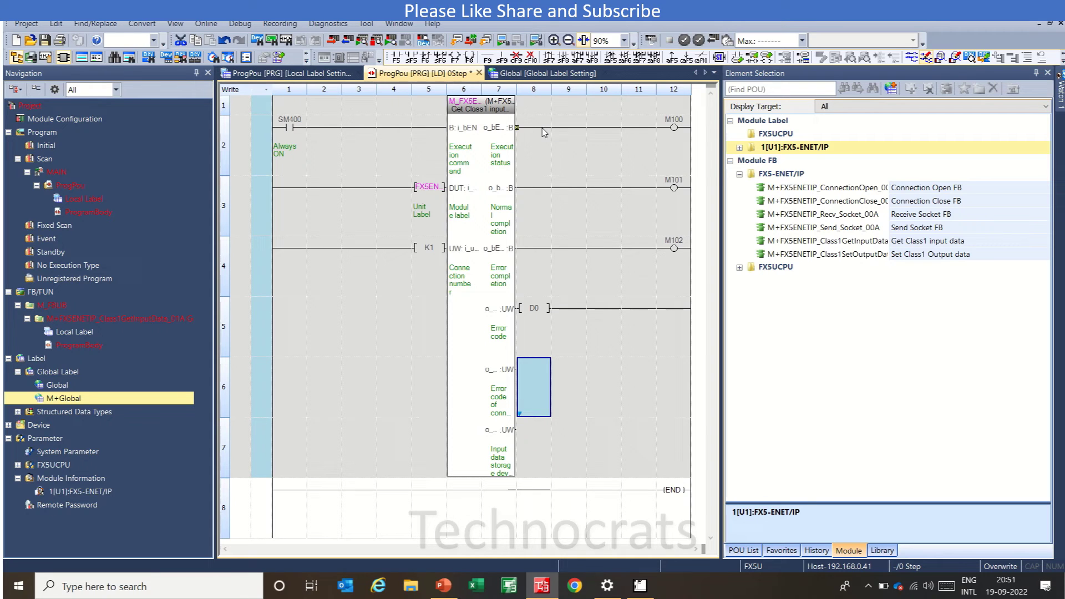
{"action": "type", "text": "d1"}
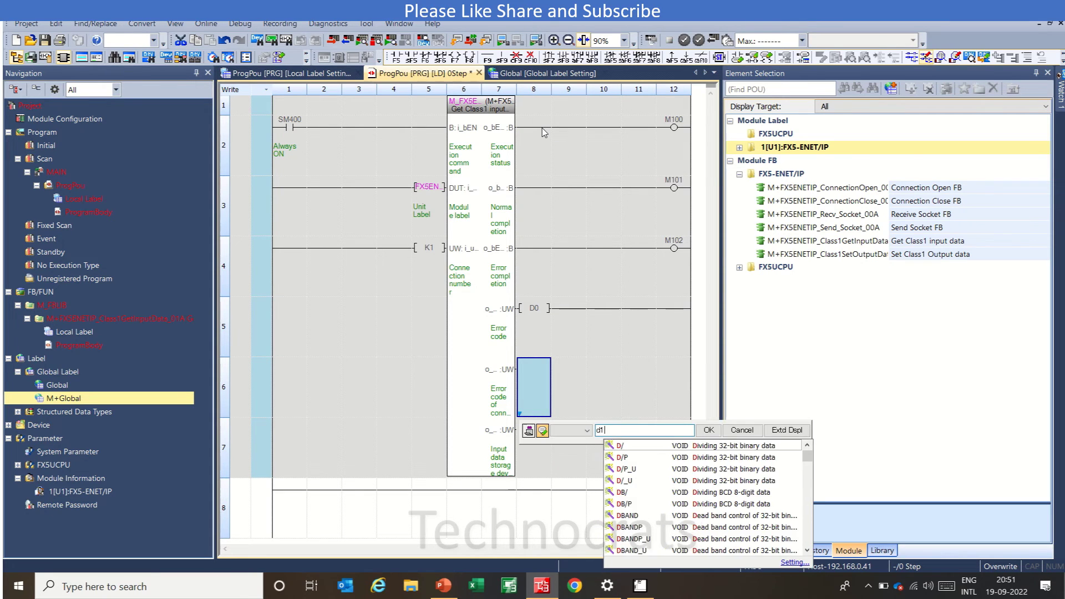
{"action": "key", "text": "Return"}
{"action": "key", "text": "Return"}
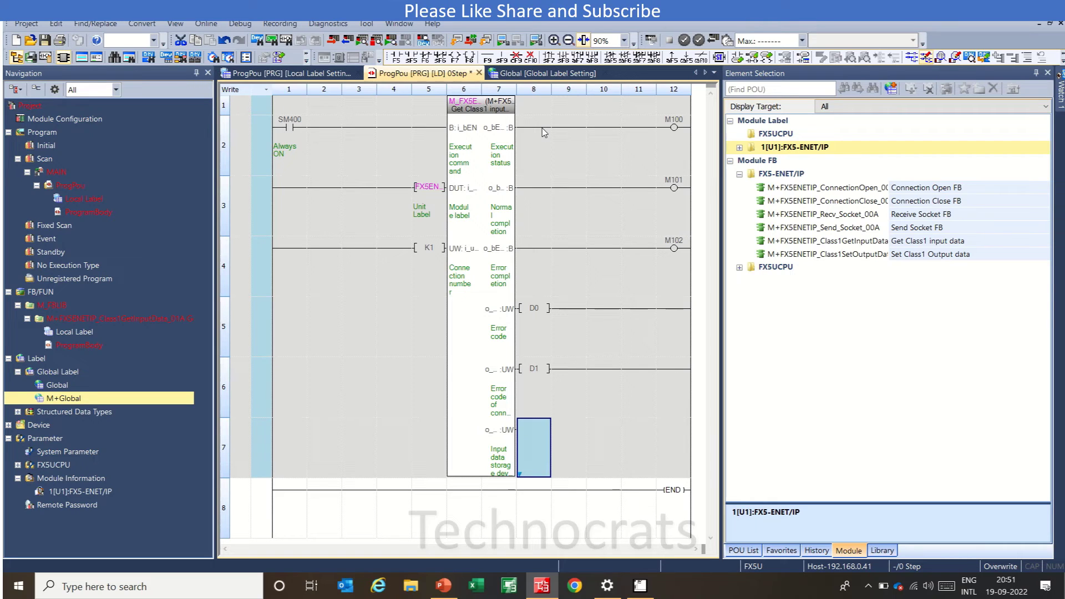
{"action": "type", "text": "K5"}
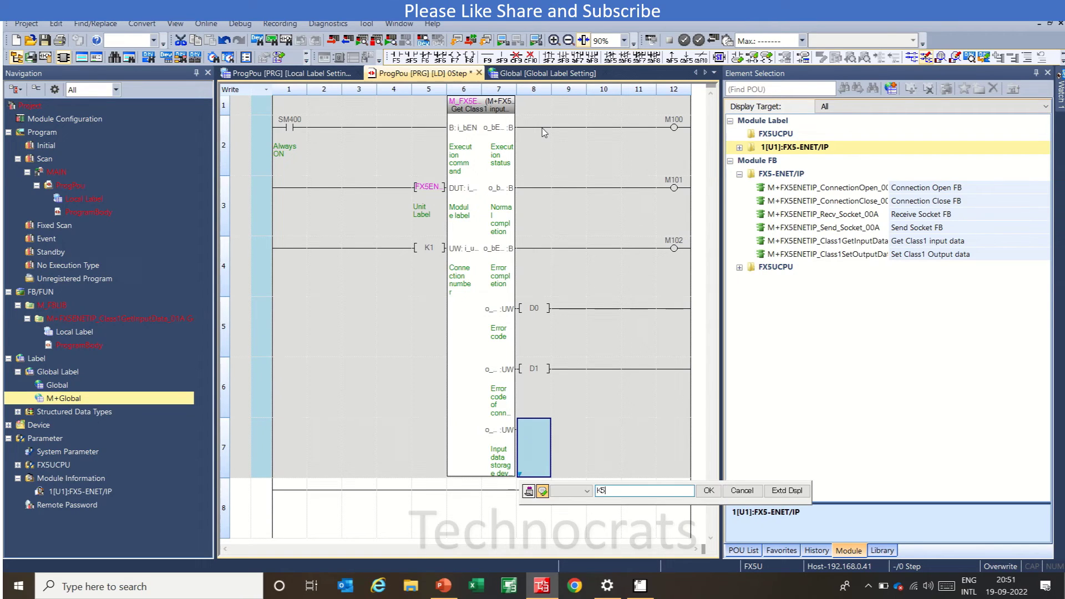
{"action": "type", "text": "4M0"}
{"action": "key", "text": "Return"}
{"action": "key", "text": "Return"}
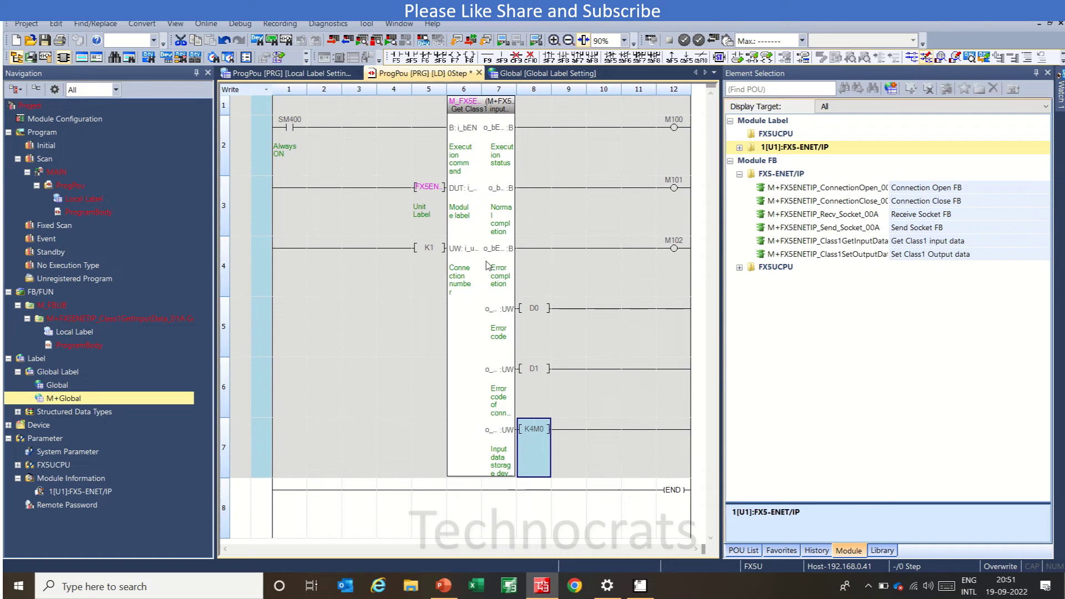
{"action": "left_click", "coordinate": [488, 215]}
{"action": "left_click", "coordinate": [540, 433]}
Add a Set Class1 output data FB below the first rung, enabled by an SM400 contact
{"action": "left_click_drag", "start_coordinate": [852, 256], "coordinate": [476, 505]}
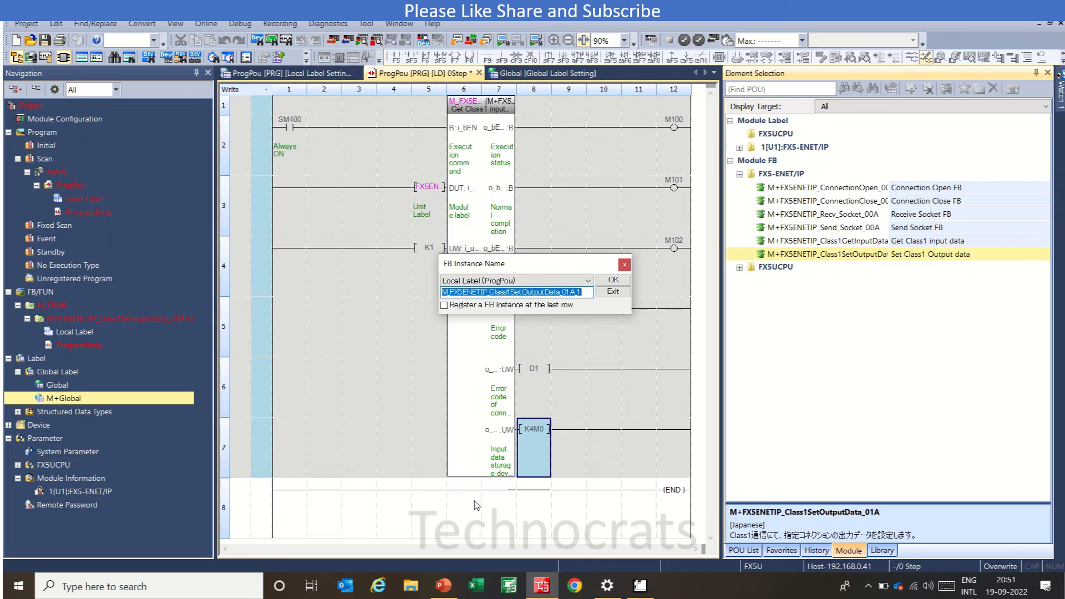
{"action": "key", "text": "Return"}
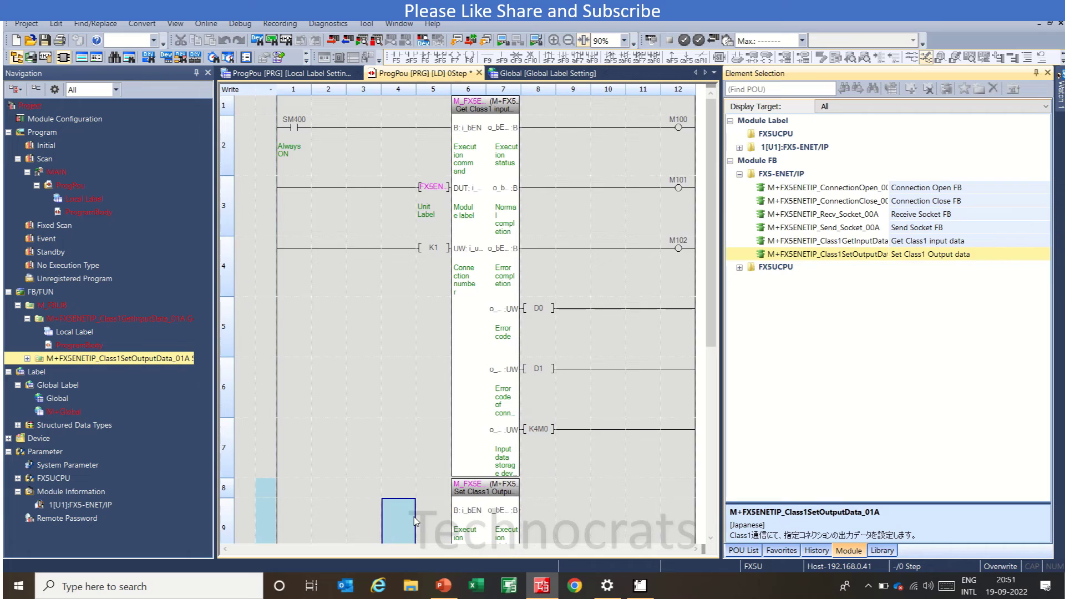
{"action": "left_click", "coordinate": [417, 520]}
{"action": "type", "text": "sm400"}
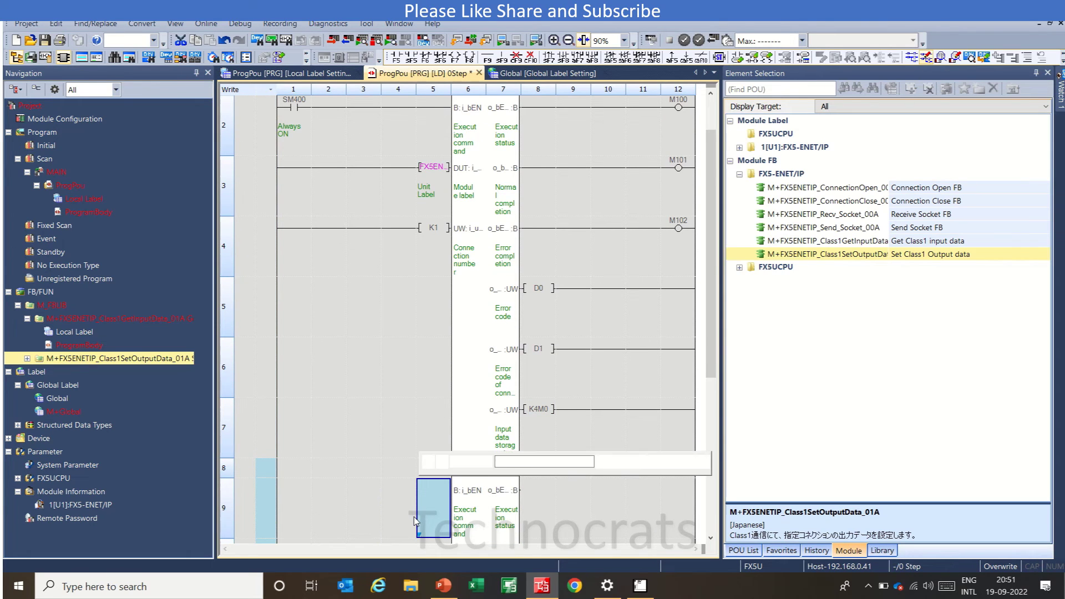
{"action": "key", "text": "Return"}
{"action": "key", "text": "Return"}
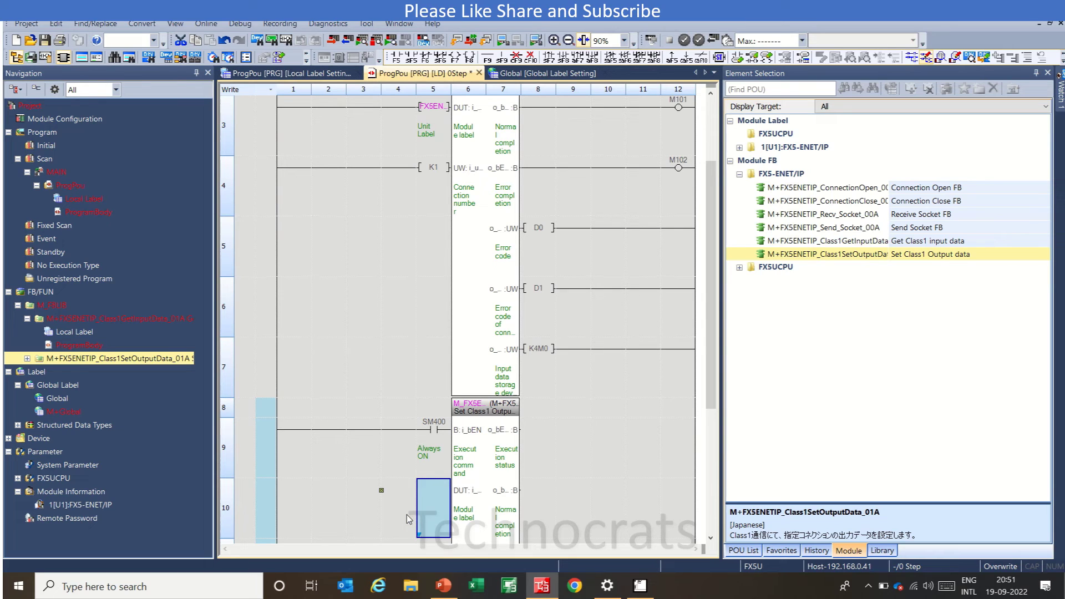
Feed FX5ENETIP_1, K1 and K4M200 to the block's module, connection and output data inputs
{"action": "type", "text": "fx"}
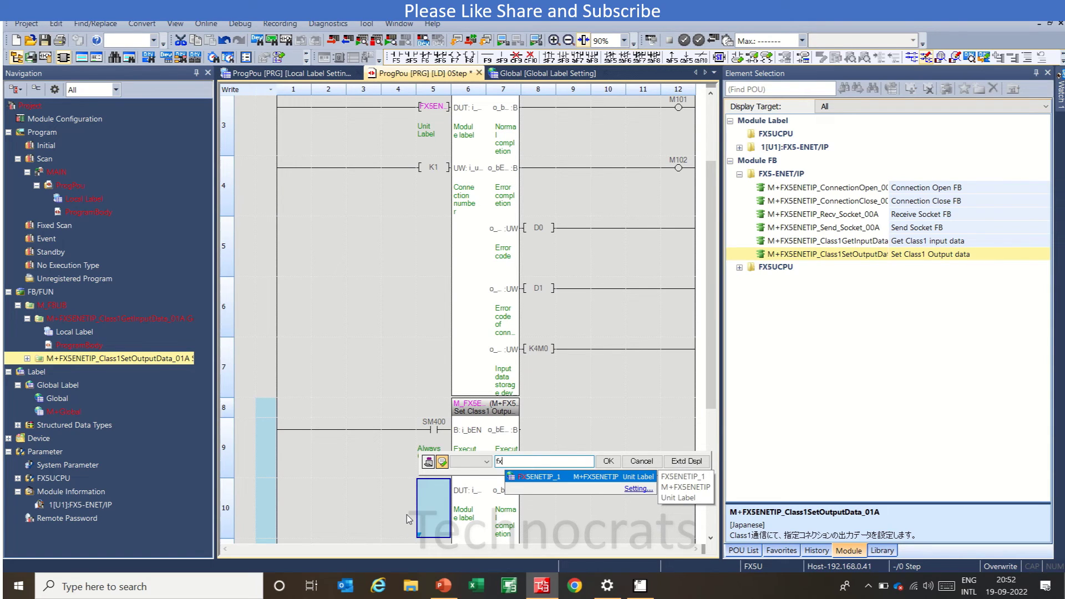
{"action": "key", "text": "Return"}
{"action": "key", "text": "Return"}
{"action": "key", "text": "Return"}
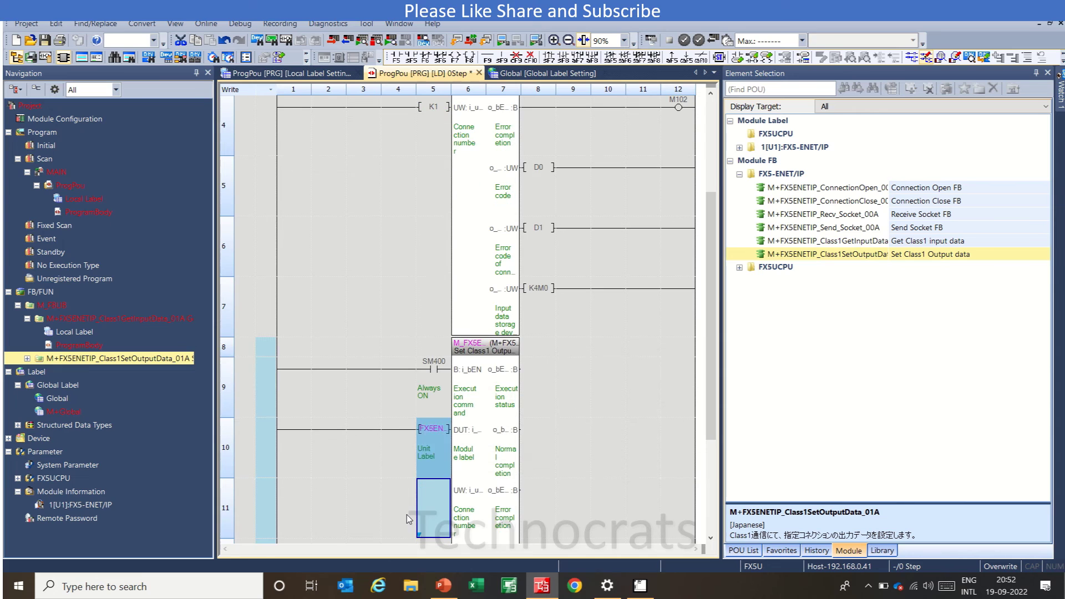
{"action": "type", "text": "K1"}
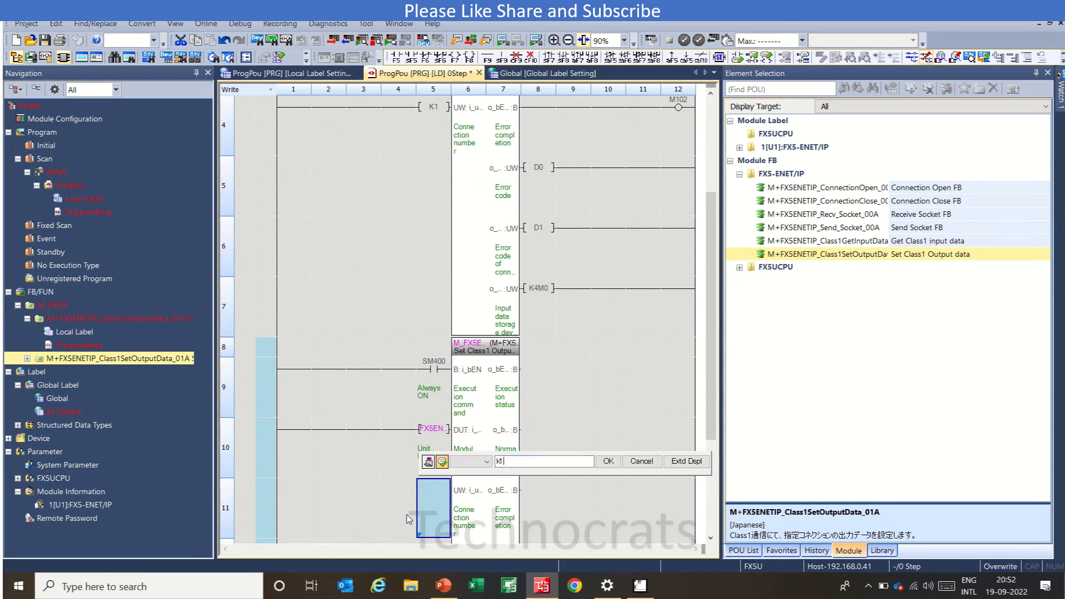
{"action": "key", "text": "Return"}
{"action": "key", "text": "Return"}
{"action": "key", "text": "Down"}
{"action": "key", "text": "Down"}
{"action": "key", "text": "Down"}
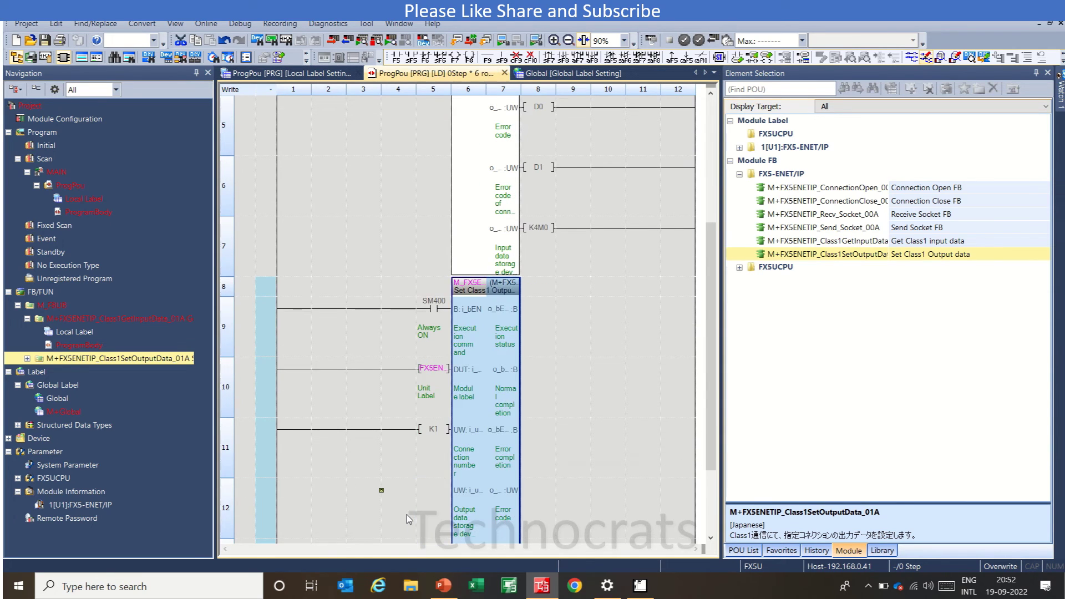
{"action": "key", "text": "Up"}
{"action": "key", "text": "Up"}
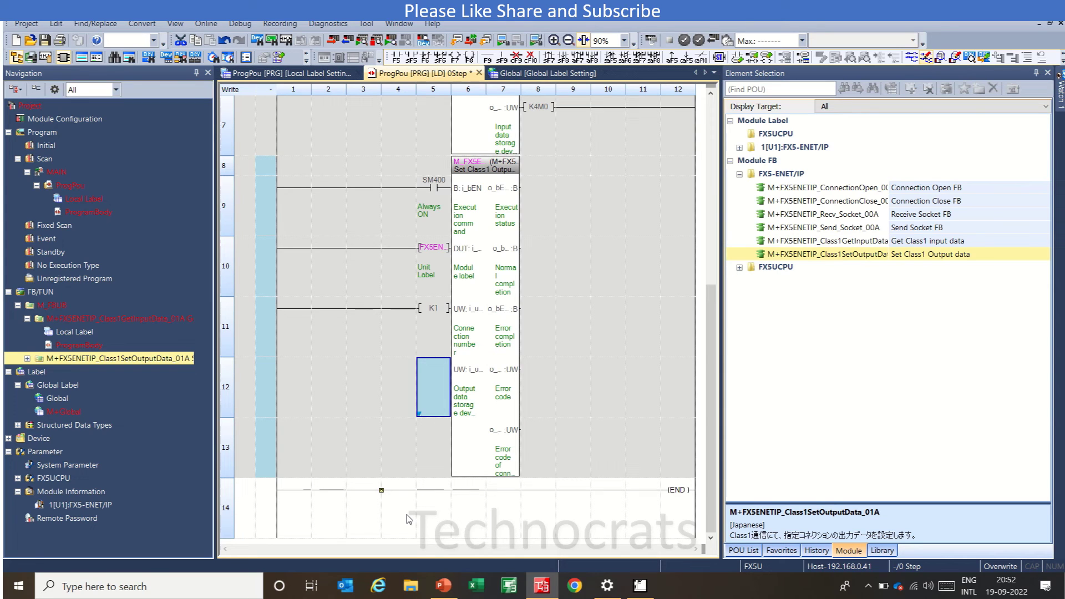
{"action": "type", "text": "K4M200"}
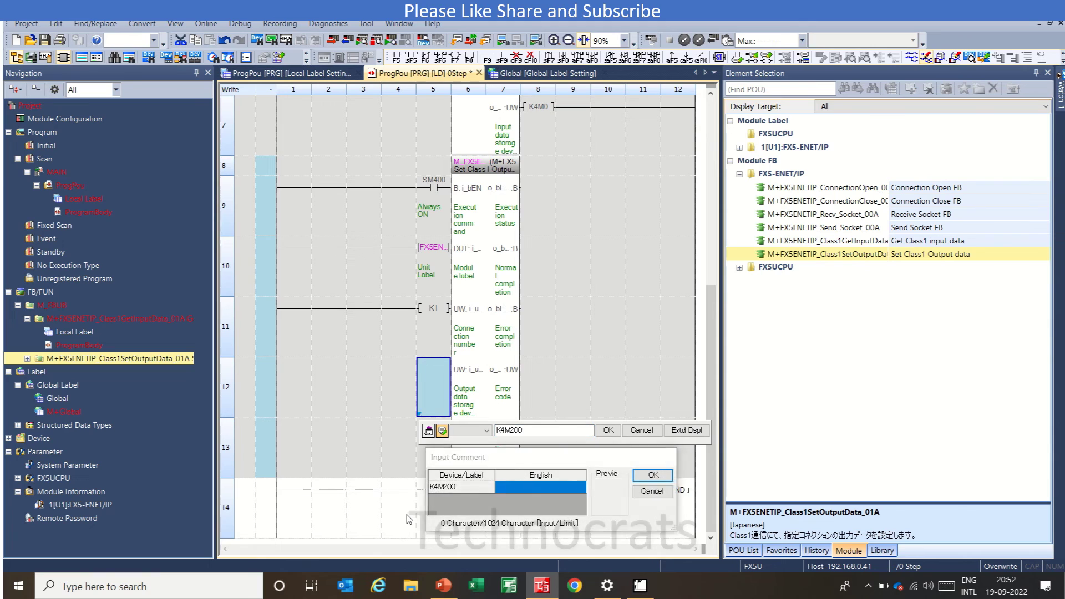
{"action": "key", "text": "Return"}
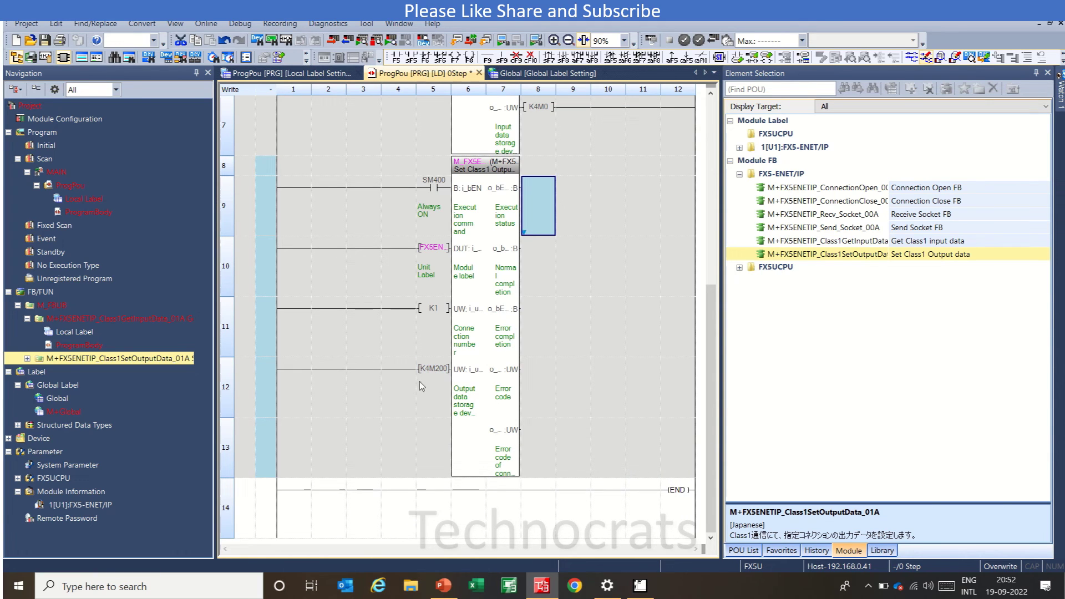
{"action": "left_click", "coordinate": [434, 374]}
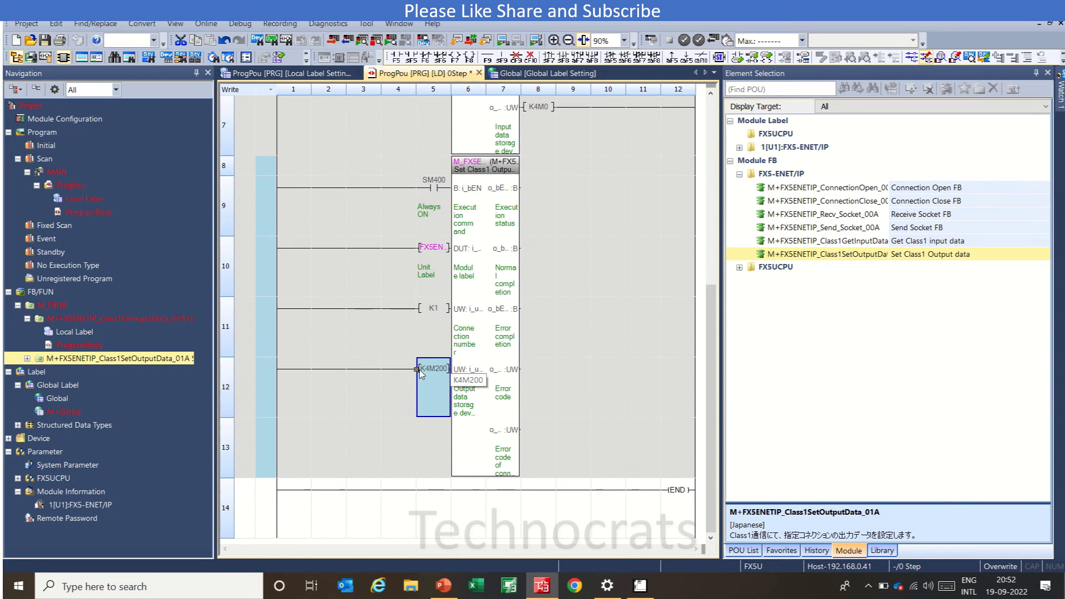
{"action": "left_click", "coordinate": [524, 200]}
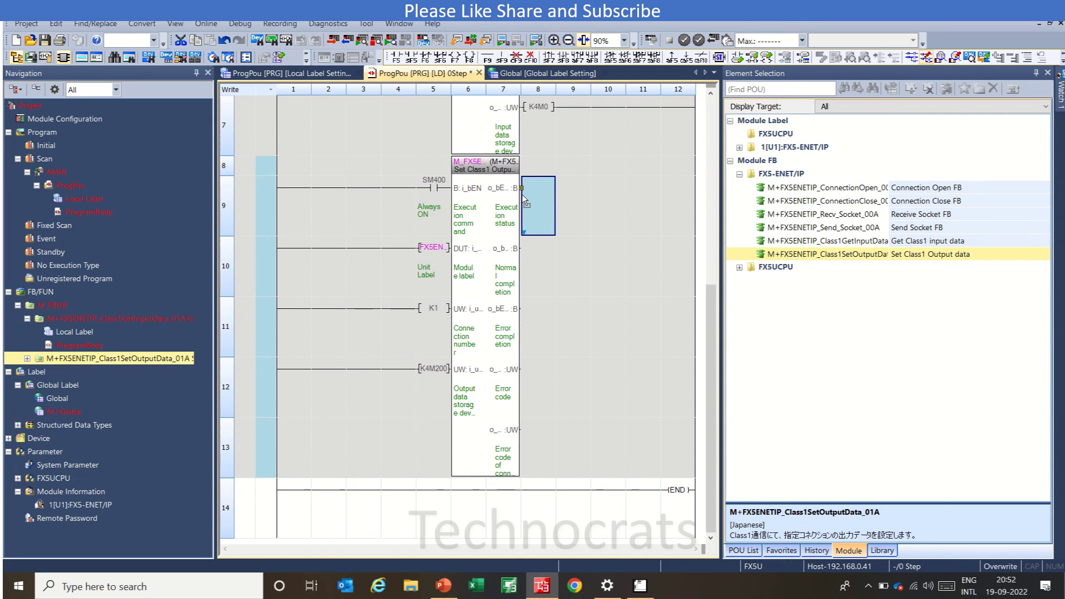
Place coils M10, M11 and M12 on the execution status, normal completion and error completion outputs
{"action": "key", "text": "F7"}
{"action": "type", "text": "M10"}
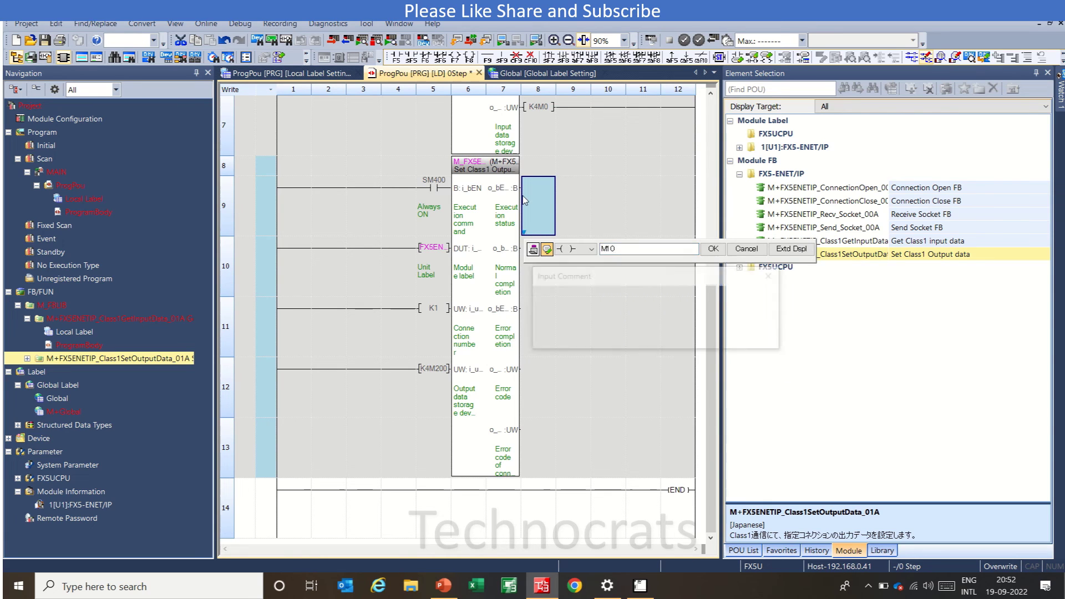
{"action": "key", "text": "Return"}
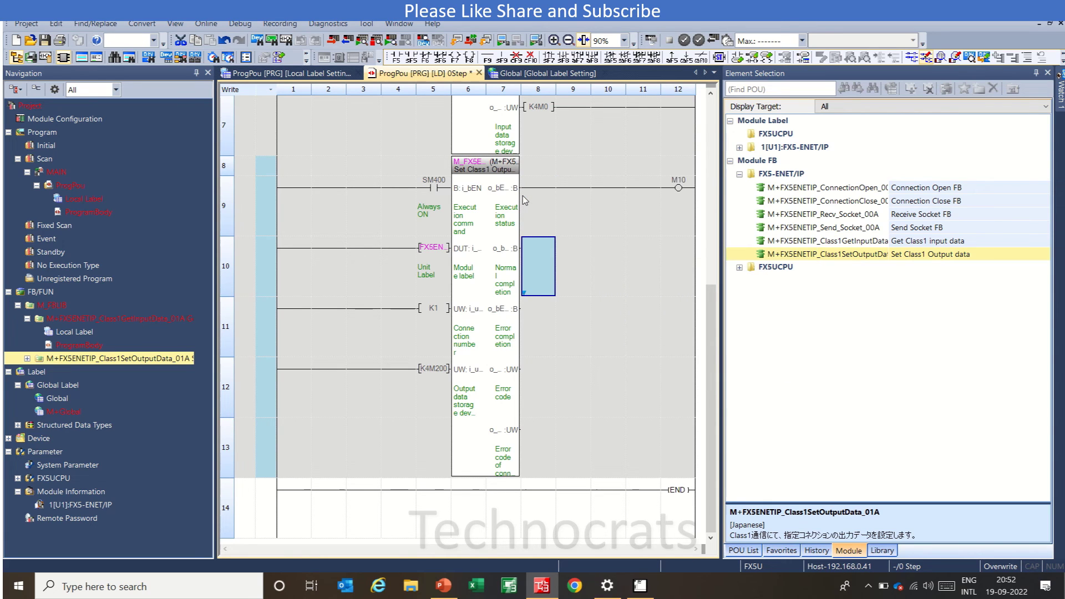
{"action": "key", "text": "F7"}
{"action": "type", "text": "m11"}
{"action": "key", "text": "Return"}
{"action": "key", "text": "Return"}
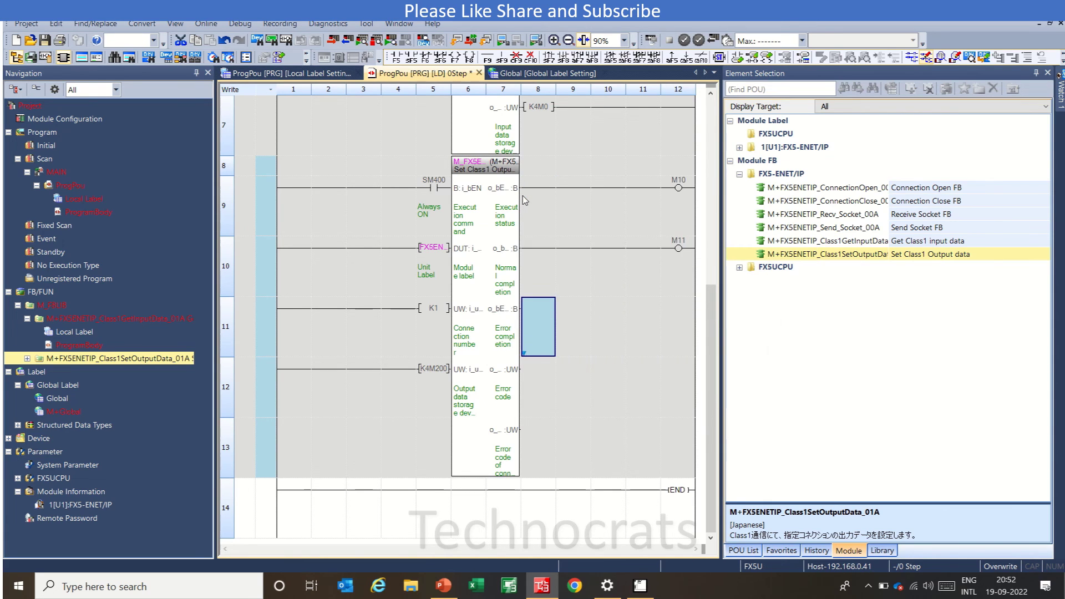
{"action": "key", "text": "F7"}
{"action": "type", "text": "m12"}
{"action": "key", "text": "Return"}
{"action": "key", "text": "Return"}
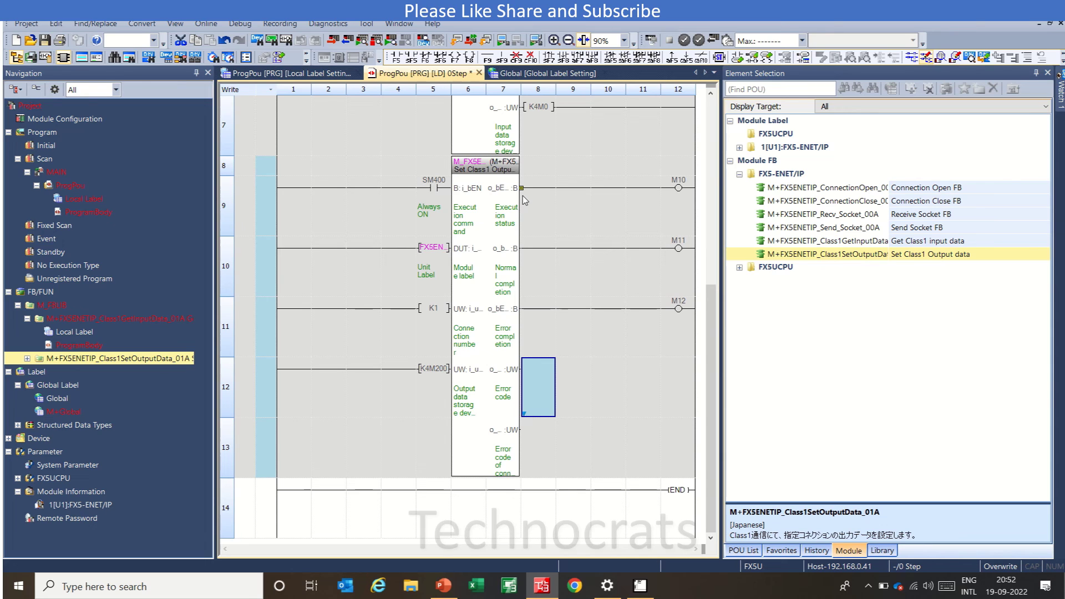
Connect D20 to the error code and D21 to the detailed error code outputs
{"action": "type", "text": "D"}
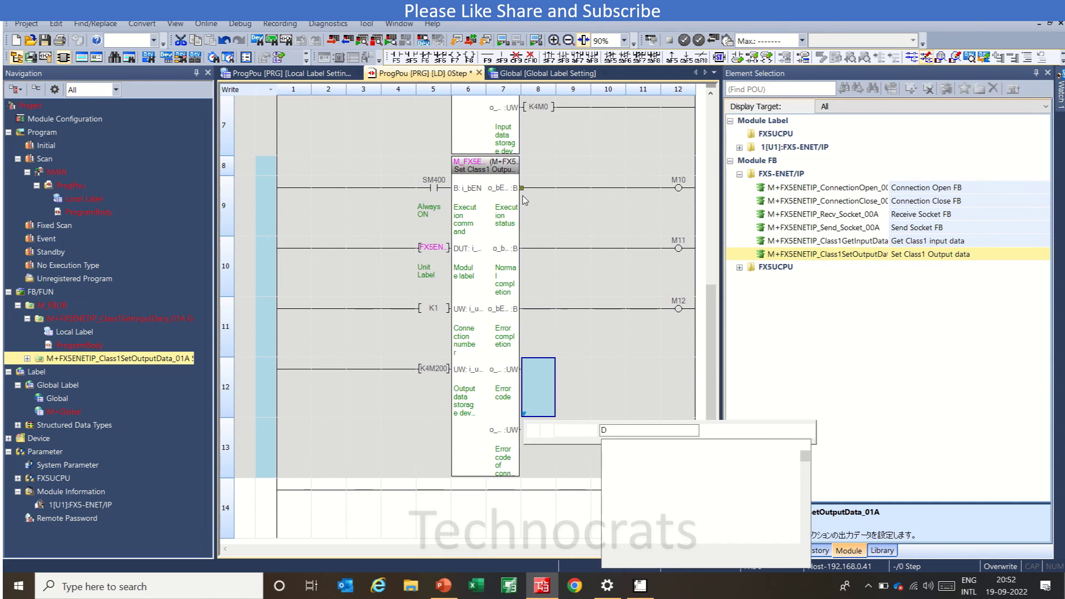
{"action": "type", "text": "20"}
{"action": "key", "text": "Return"}
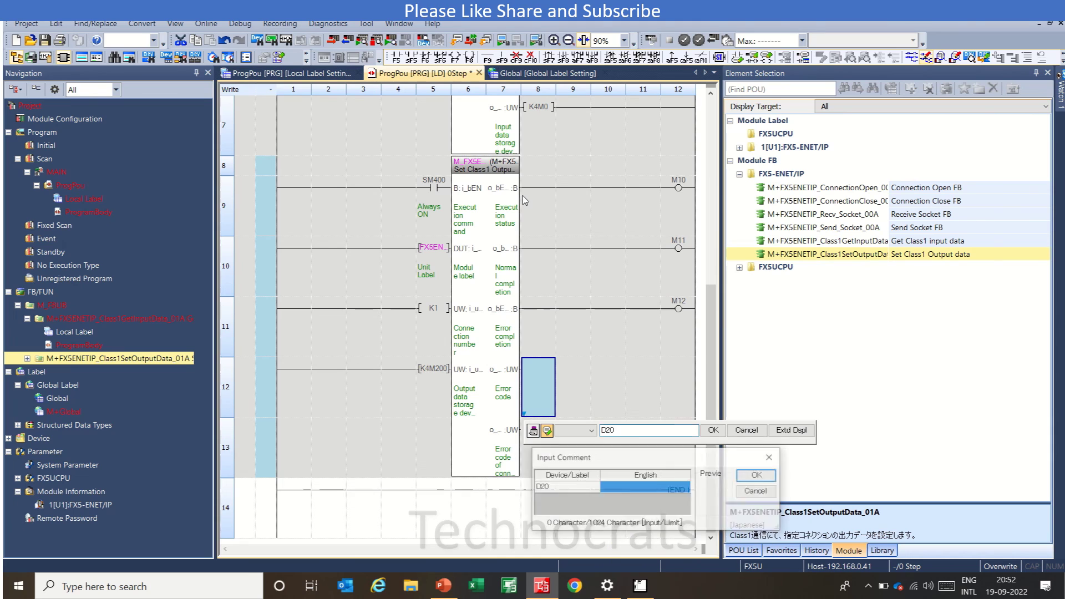
{"action": "key", "text": "Return"}
{"action": "type", "text": "D21"}
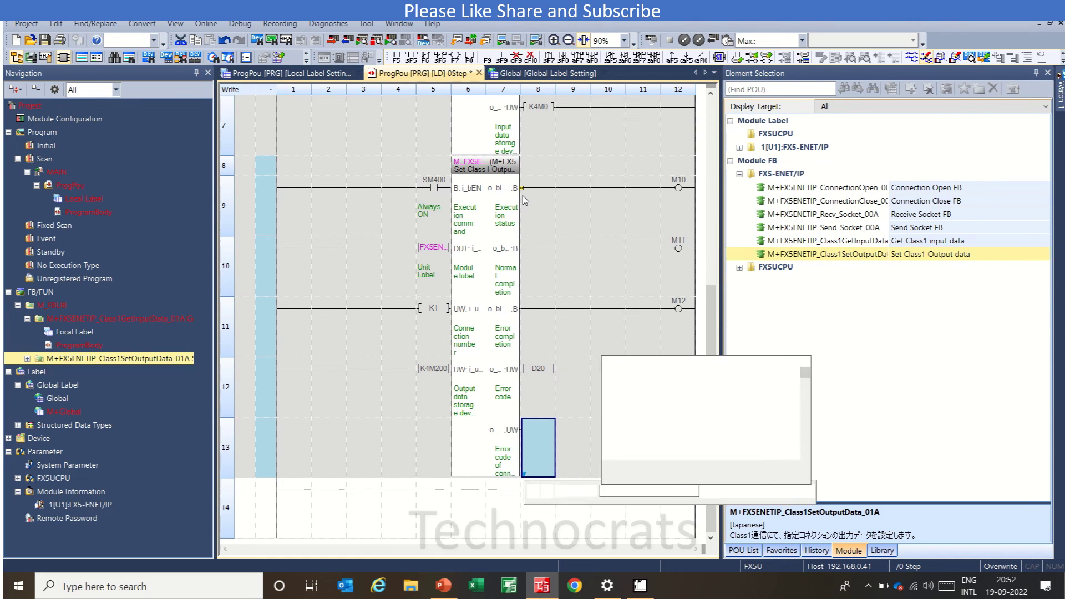
{"action": "key", "text": "Return"}
{"action": "key", "text": "Return"}
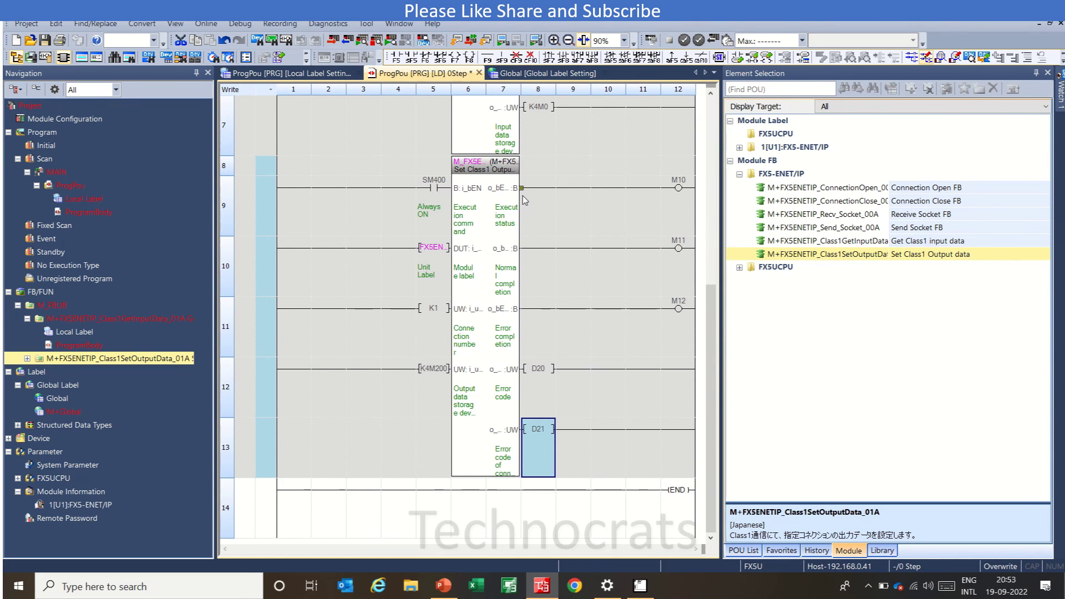
Run Convert > Rebuild All so the ladder compiles to 955 steps, then return to its top
{"action": "left_click", "coordinate": [142, 24]}
{"action": "key", "text": "Down"}
{"action": "key", "text": "Down"}
{"action": "key", "text": "Down"}
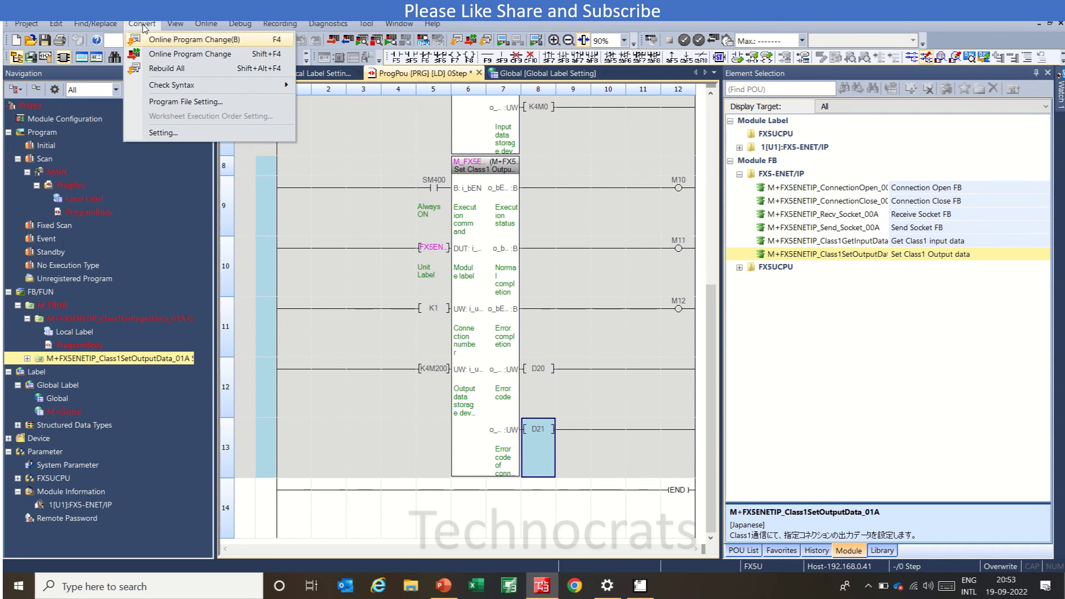
{"action": "key", "text": "Return"}
{"action": "key", "text": "Return"}
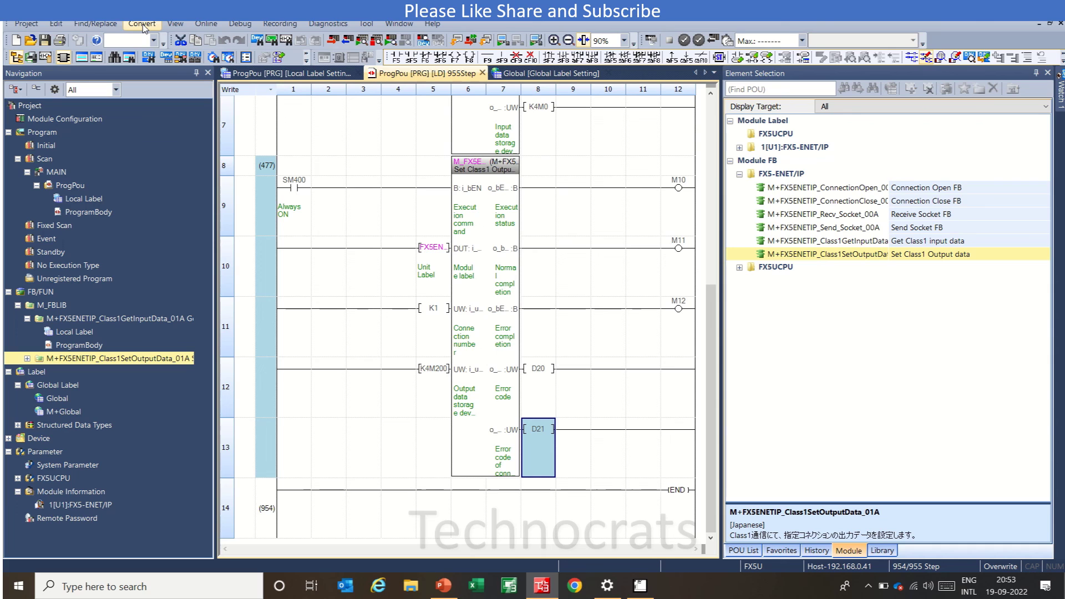
{"action": "left_click", "coordinate": [363, 309]}
{"action": "key", "text": "Page_Up"}
{"action": "key", "text": "Page_Up"}
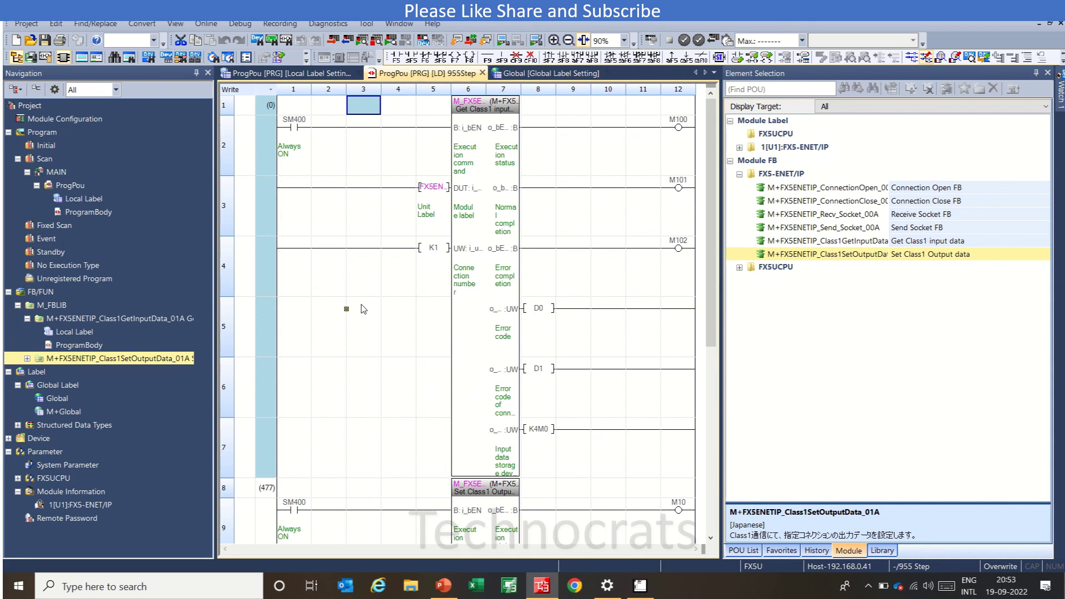
{"action": "left_click", "coordinate": [439, 261]}
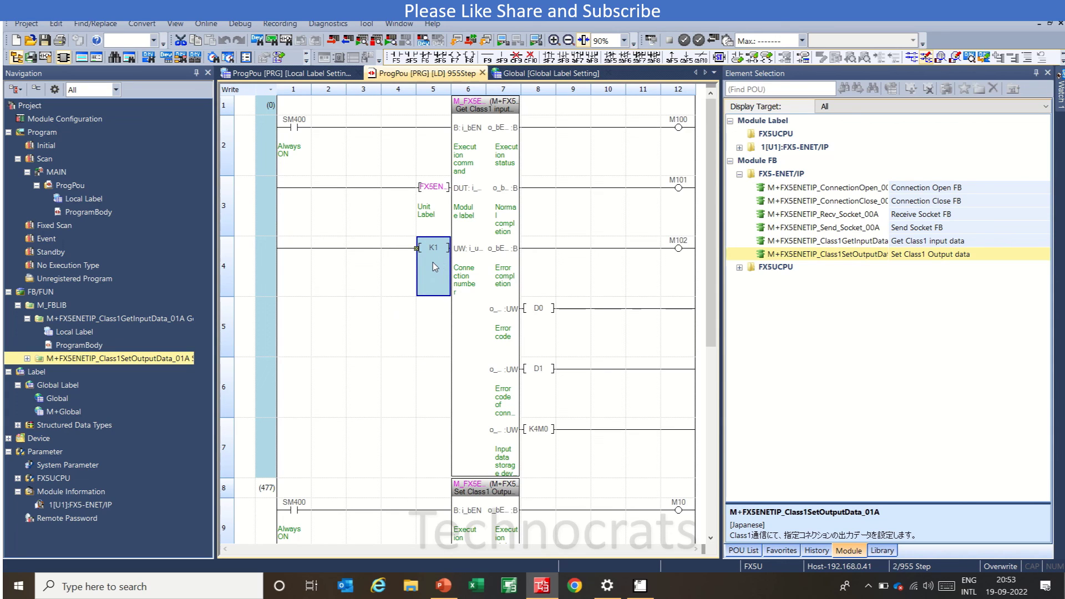
{"action": "left_click", "coordinate": [550, 449]}
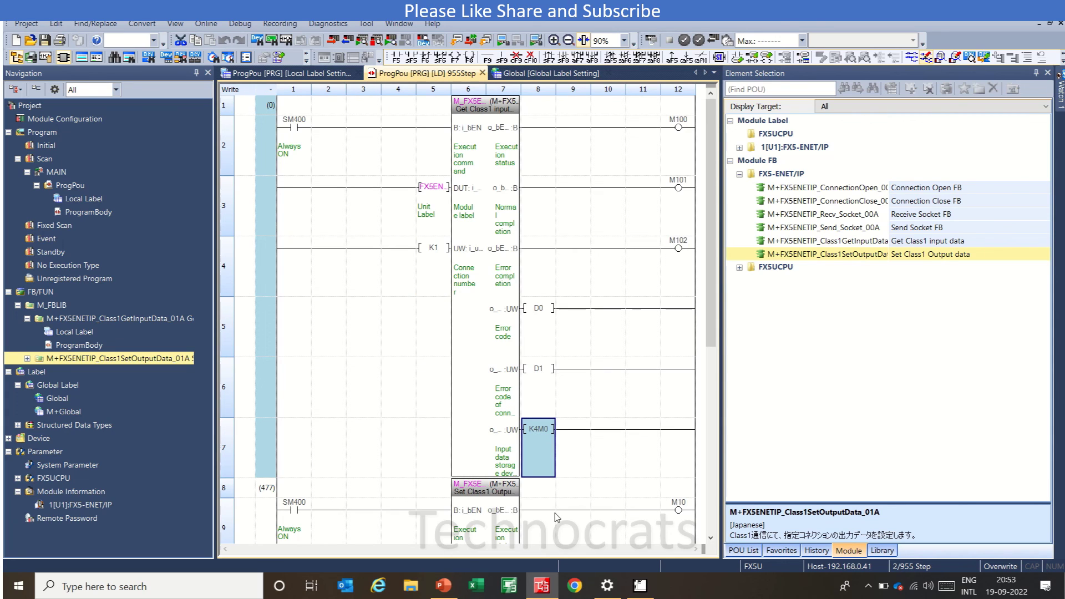
{"action": "left_click", "coordinate": [370, 313]}
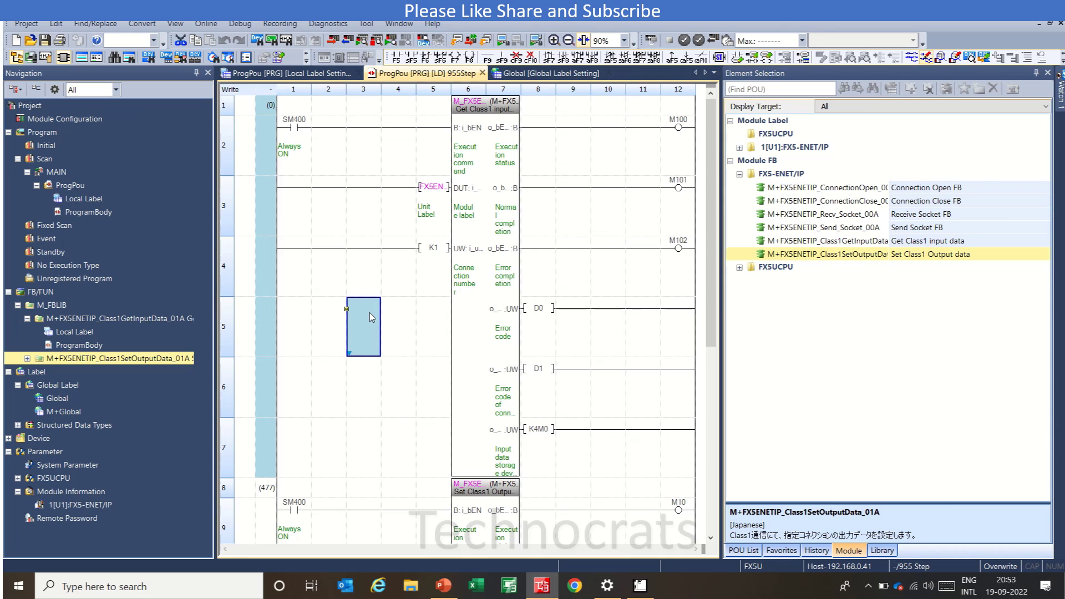